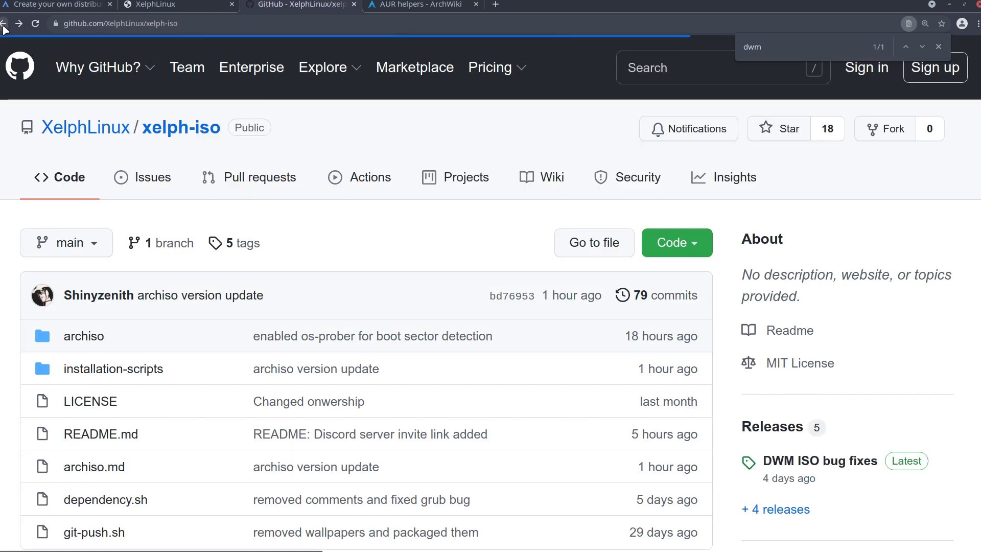
Return to the xelph-iso repository's main page and read the README's package notes and installation instructions.
left_click(3, 25)
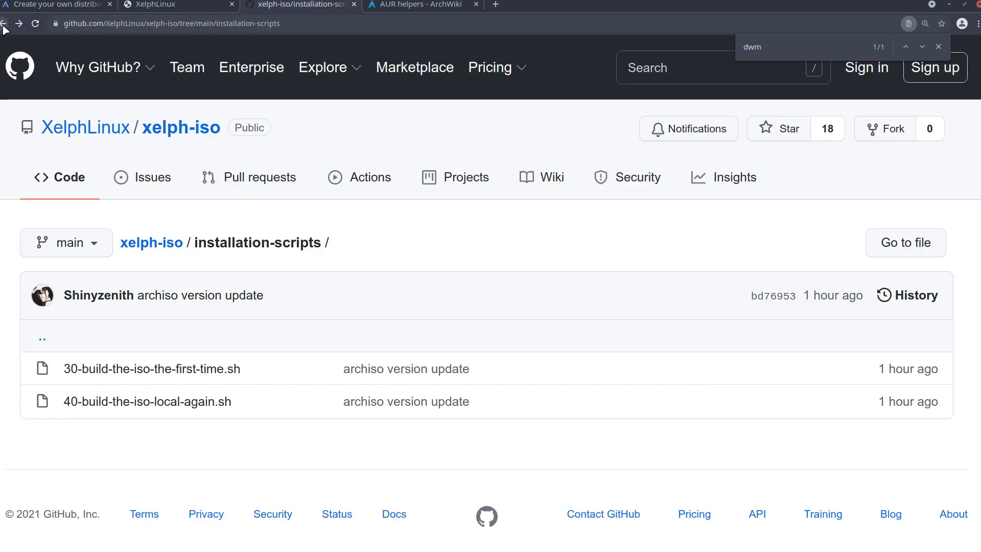
left_click(4, 26)
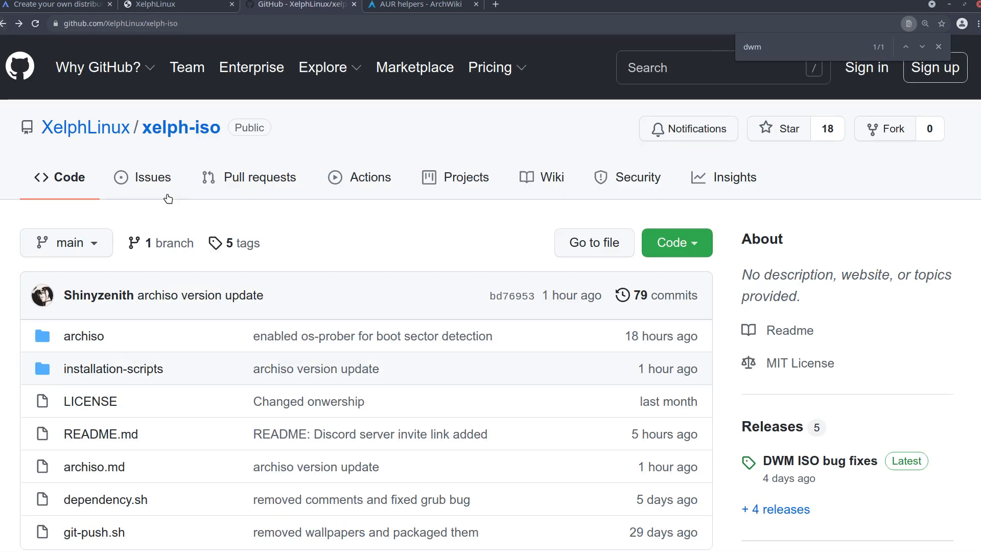
scroll(206, 295, "down", 3)
scroll(206, 295, "down", 10)
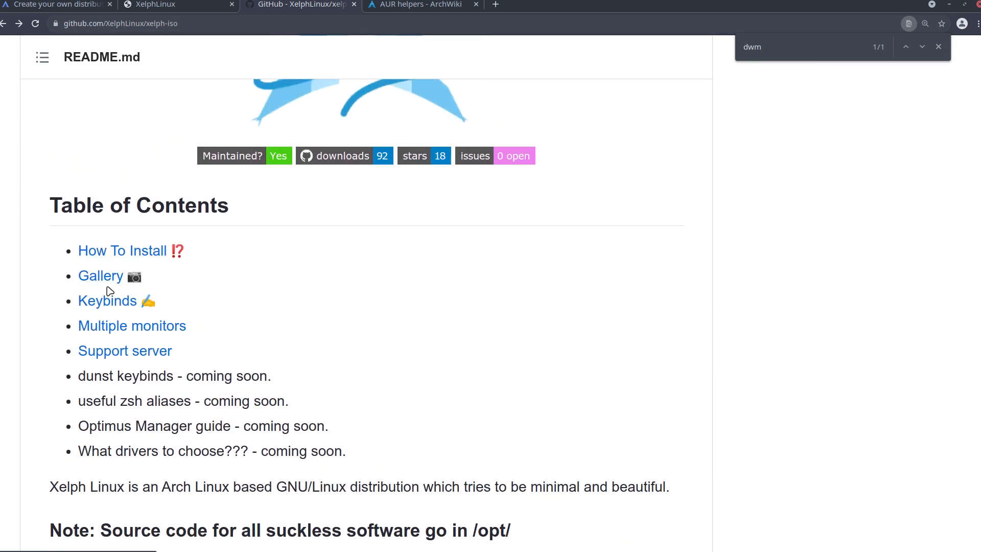
scroll(110, 342, "down", 1)
scroll(110, 341, "down", 1)
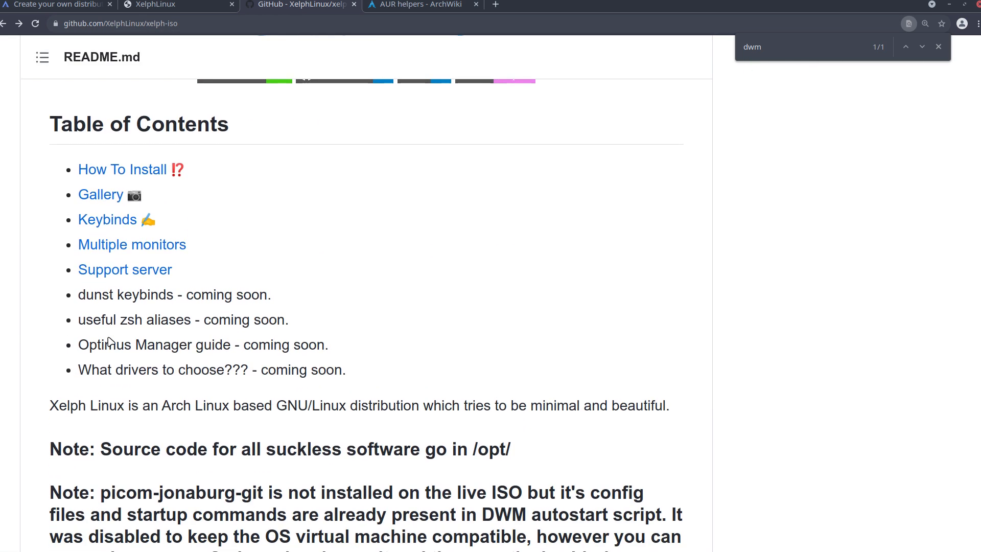
scroll(110, 339, "down", 4)
scroll(109, 338, "down", 2)
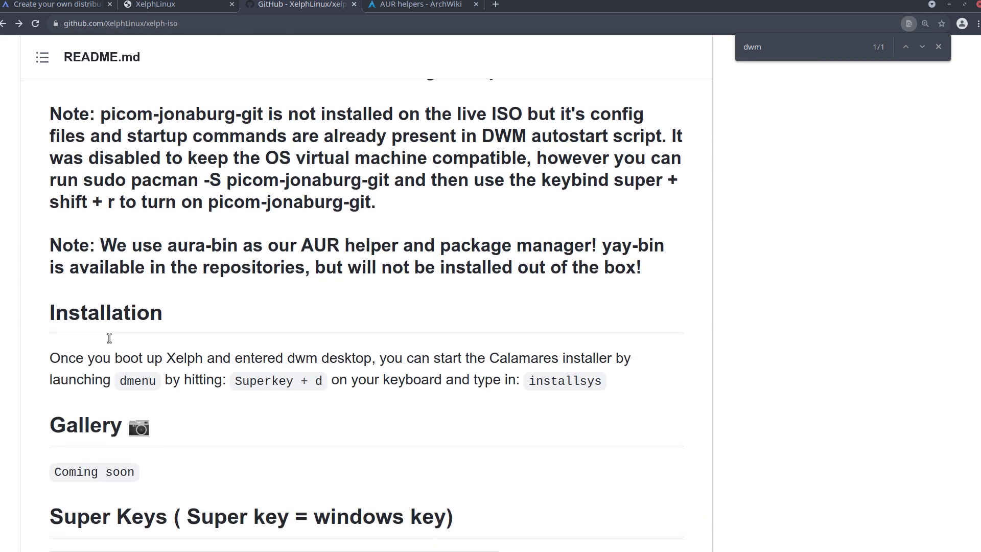
scroll(169, 317, "up", 1)
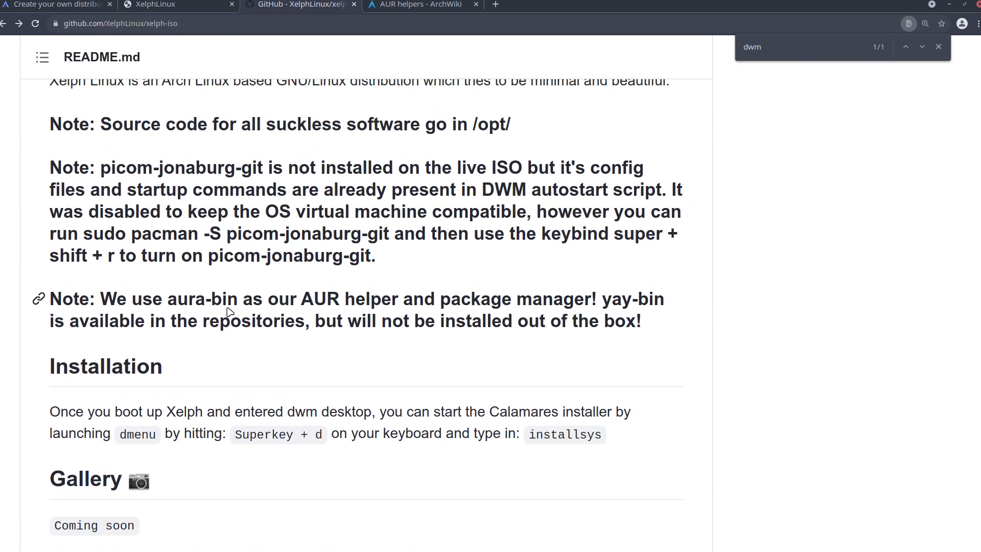
scroll(226, 307, "down", 3)
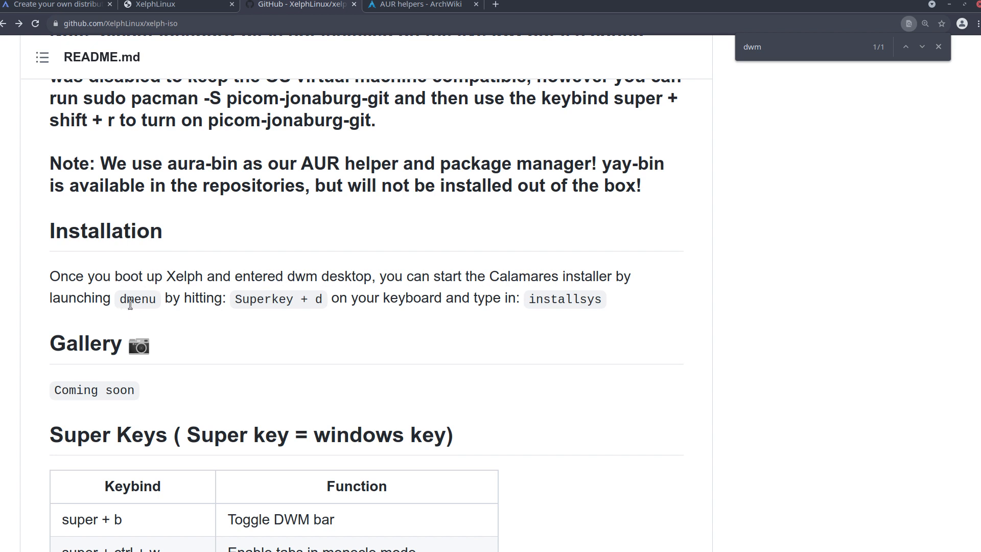
double_click(552, 304)
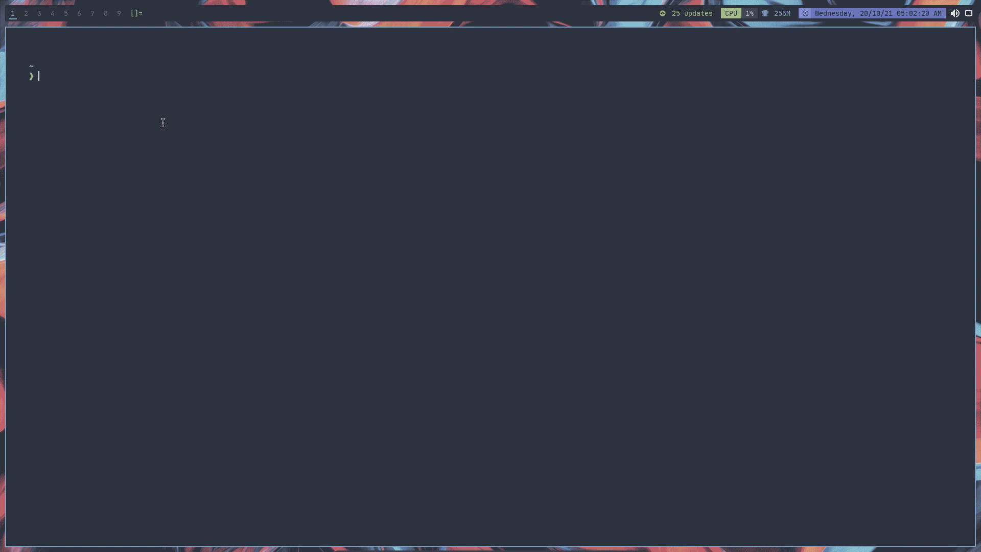
Launch the Xelph Linux installer by running installsys from dmenu.
key("super+p")
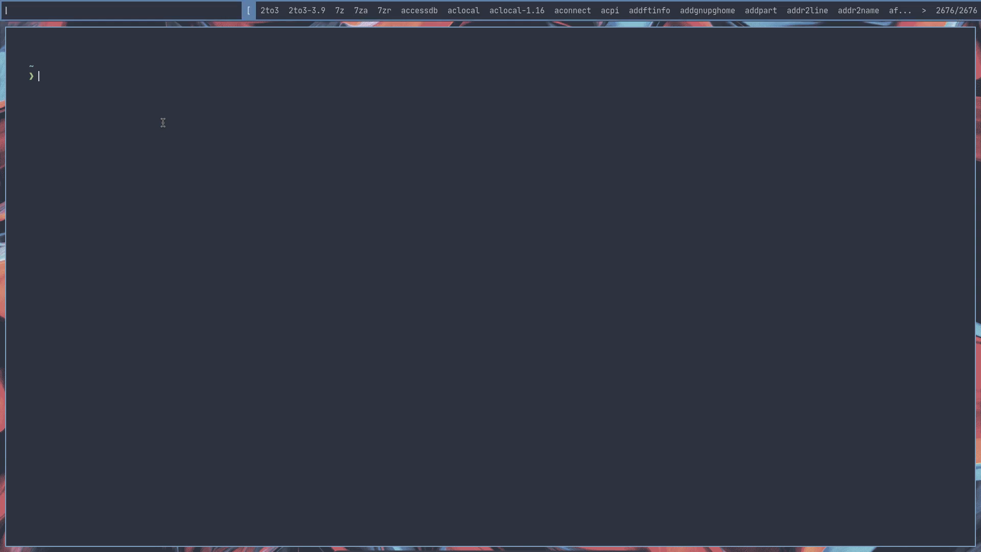
type("ubstqkk==")
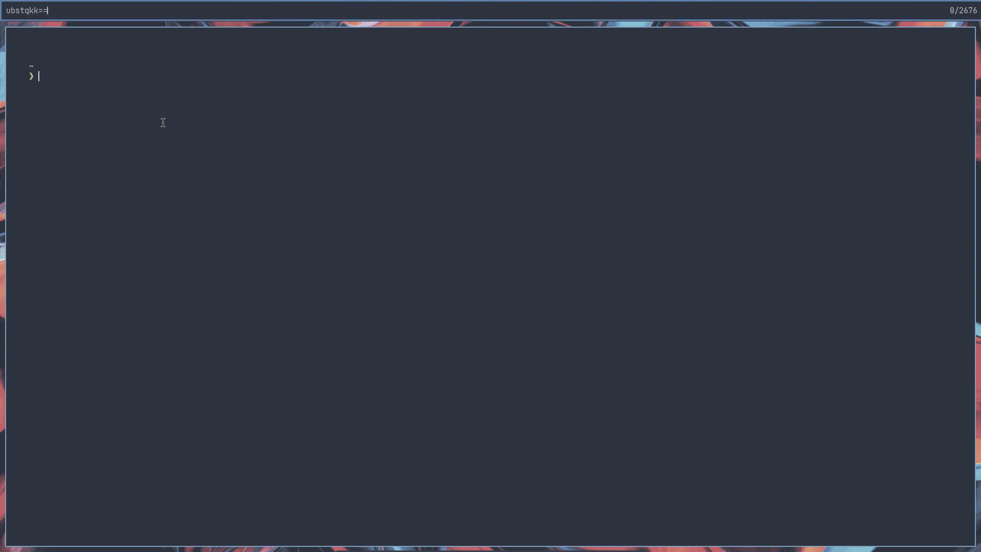
key("BackSpace")
key("BackSpace")
key("BackSpace")
key("BackSpace")
key("BackSpace")
key("BackSpace")
key("BackSpace")
key("BackSpace")
type("in")
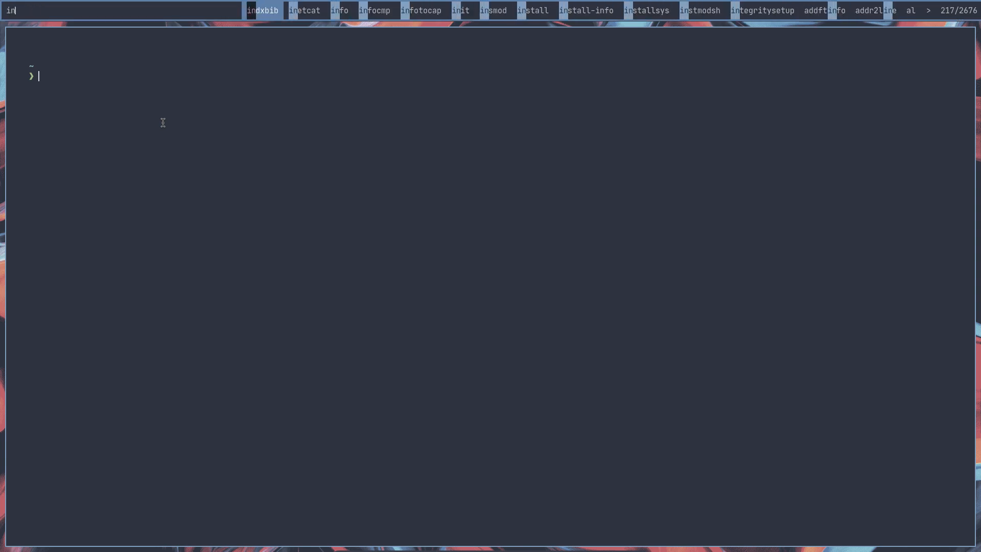
type("st")
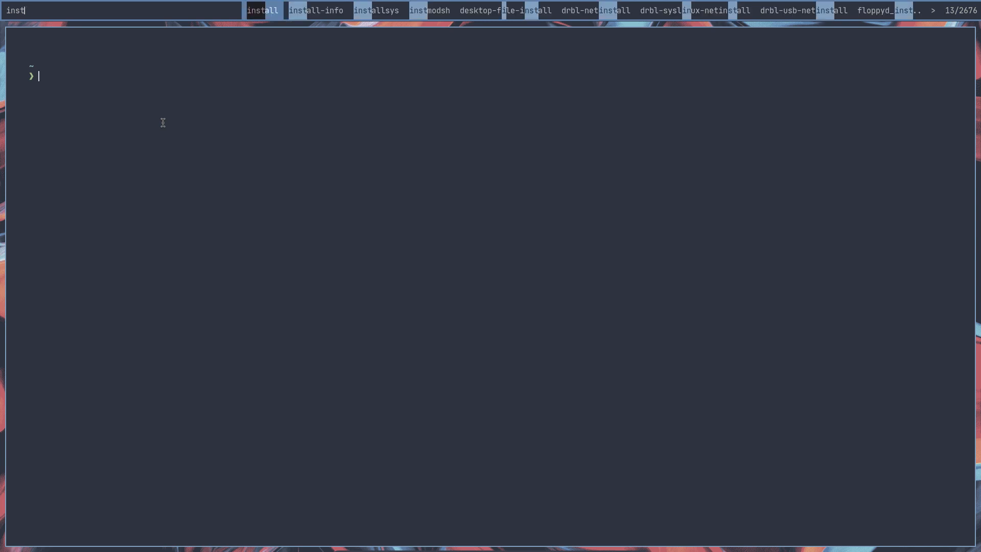
type("allsys")
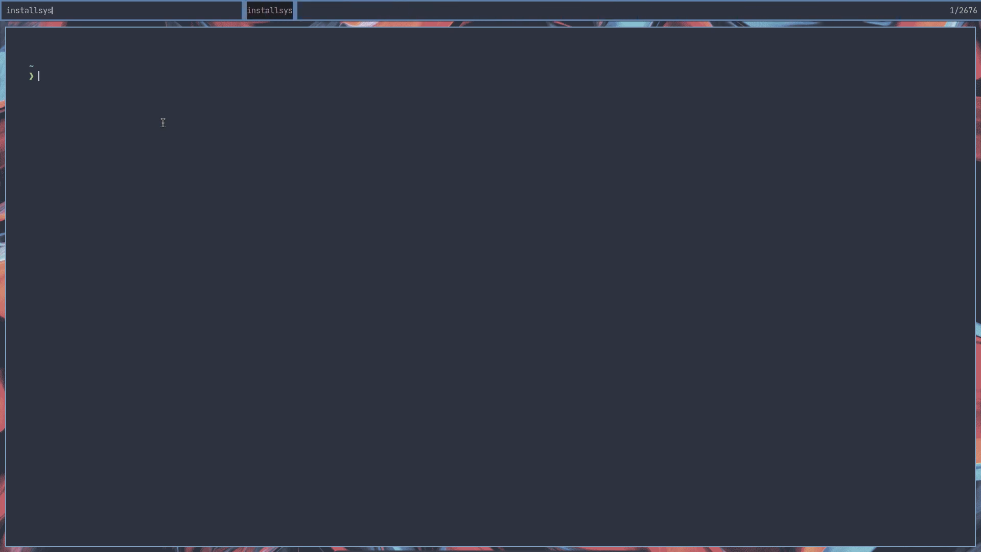
key("Return")
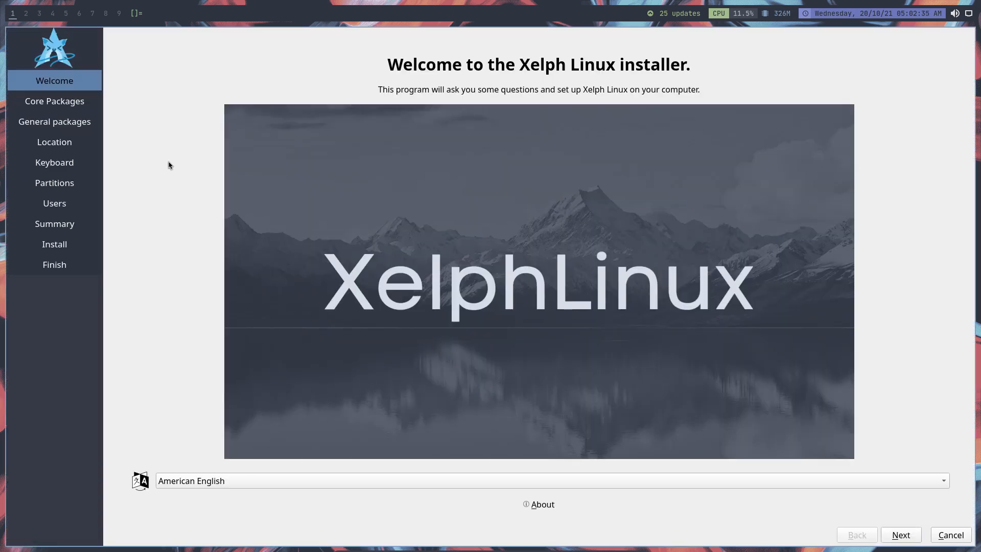
Check the installer's About details and open the package manager choices on the Core Packages page.
left_click(539, 504)
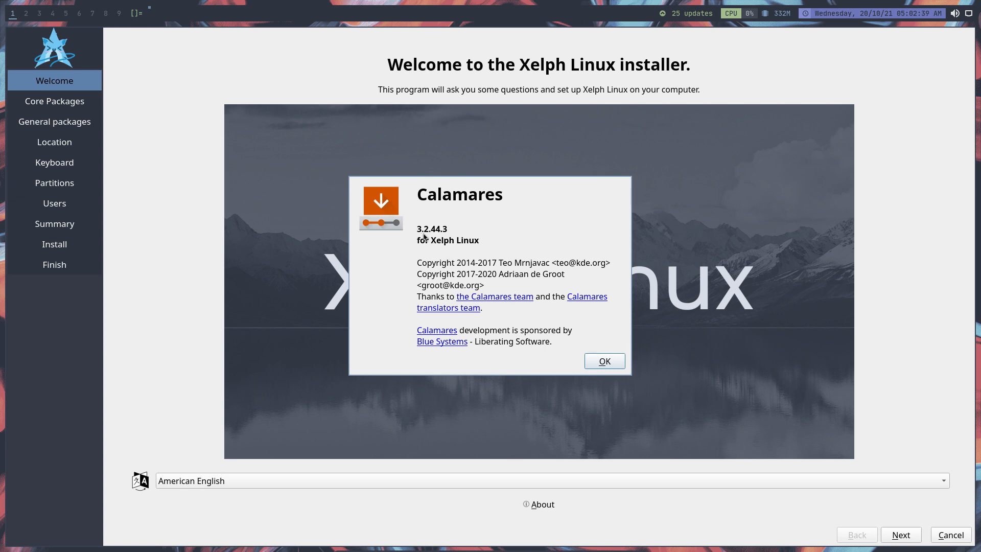
left_click(621, 362)
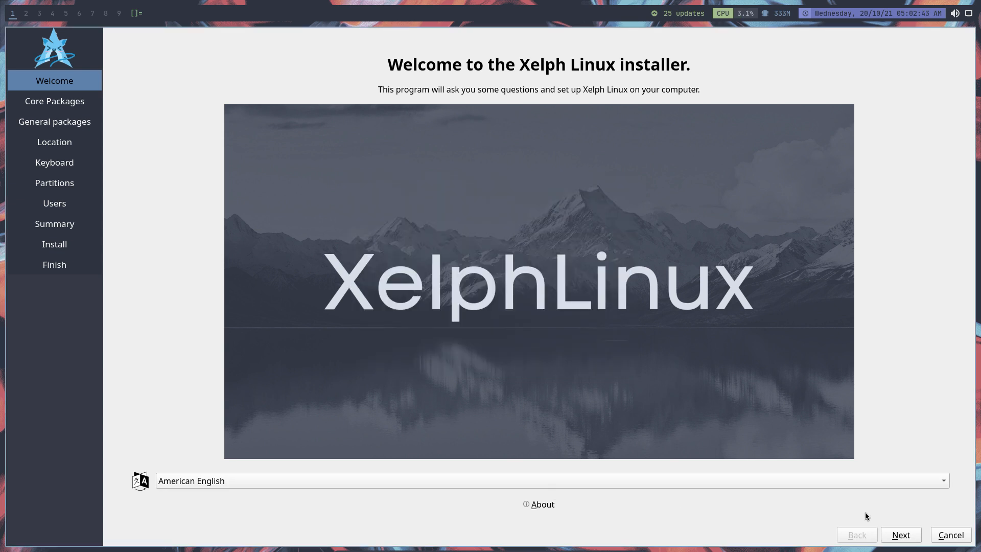
left_click(899, 535)
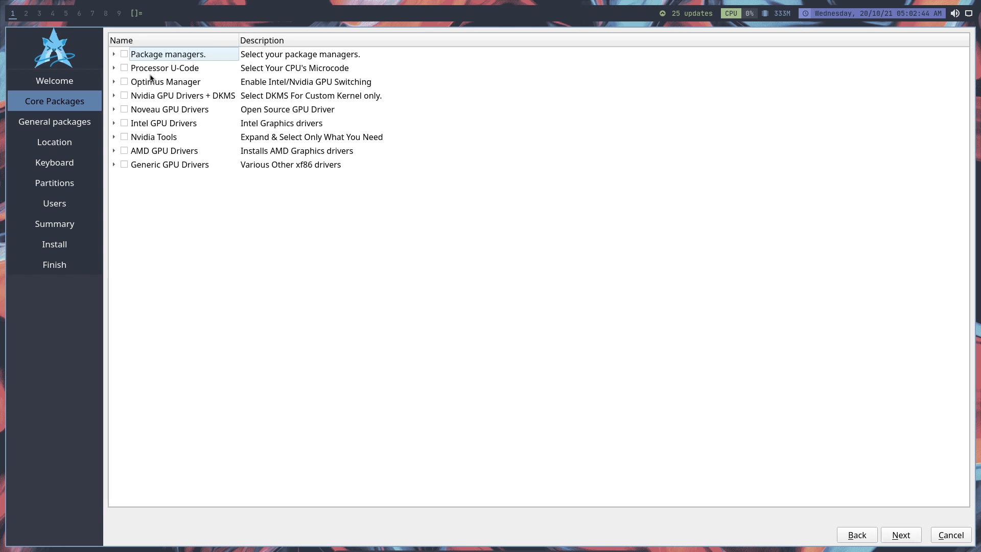
left_click(112, 55)
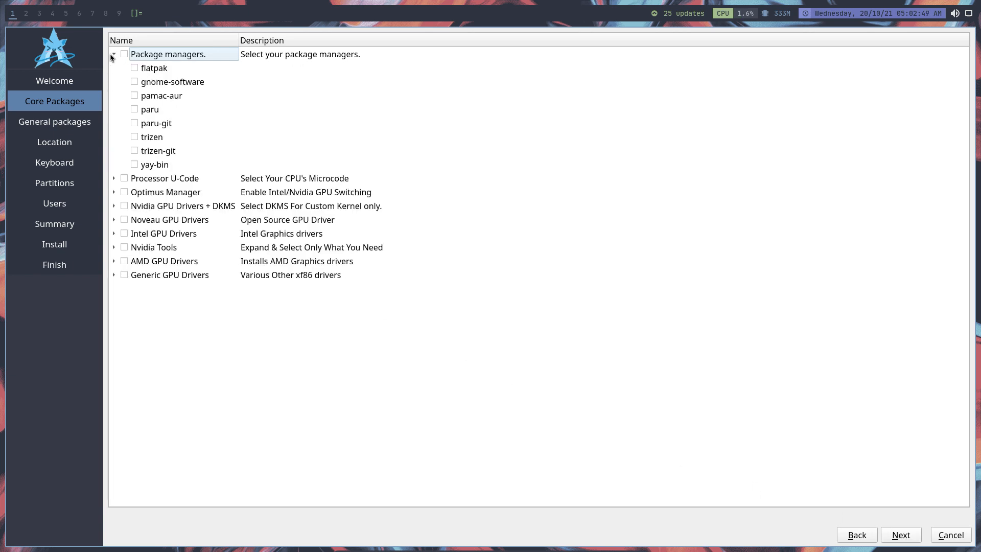
Check the aura helper by running aura in a terminal on workspace 2, and return to the installer on workspace 1.
left_click(26, 13)
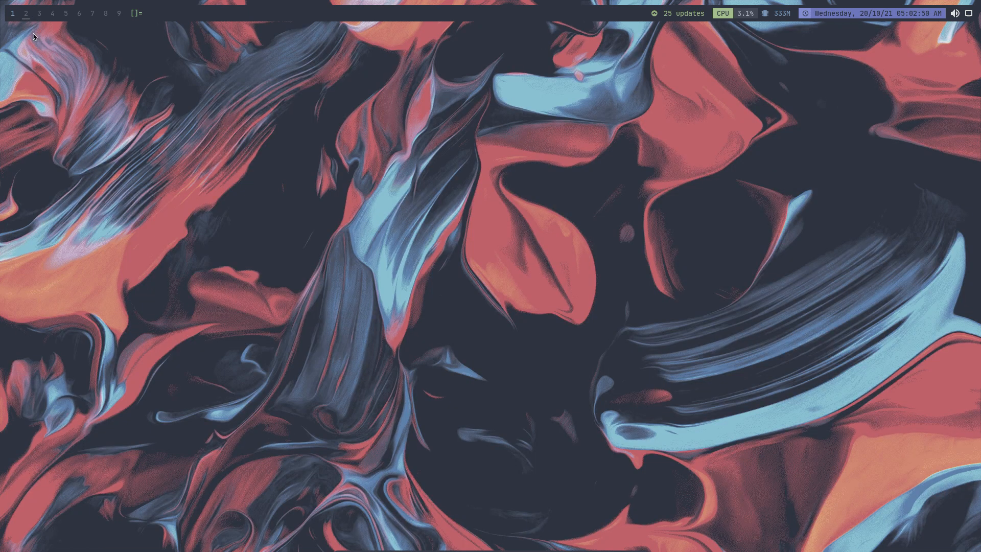
key("super+Return")
type("qur")
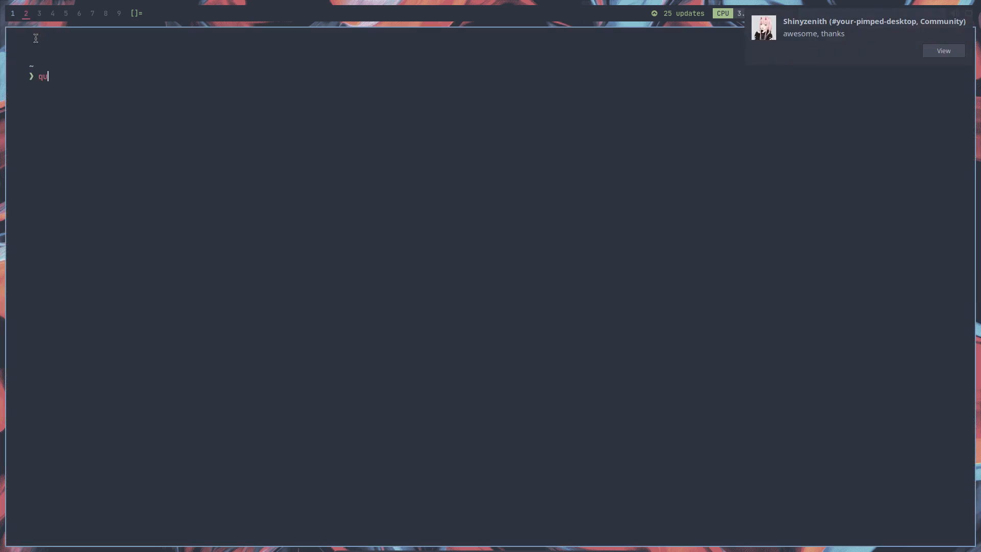
key("Return")
type("aur")
key("Return")
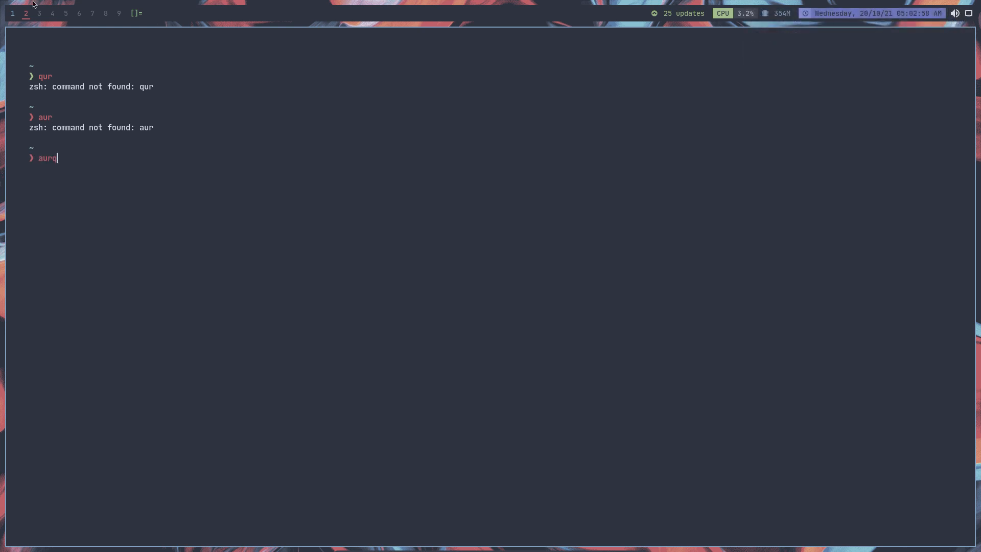
key("Return")
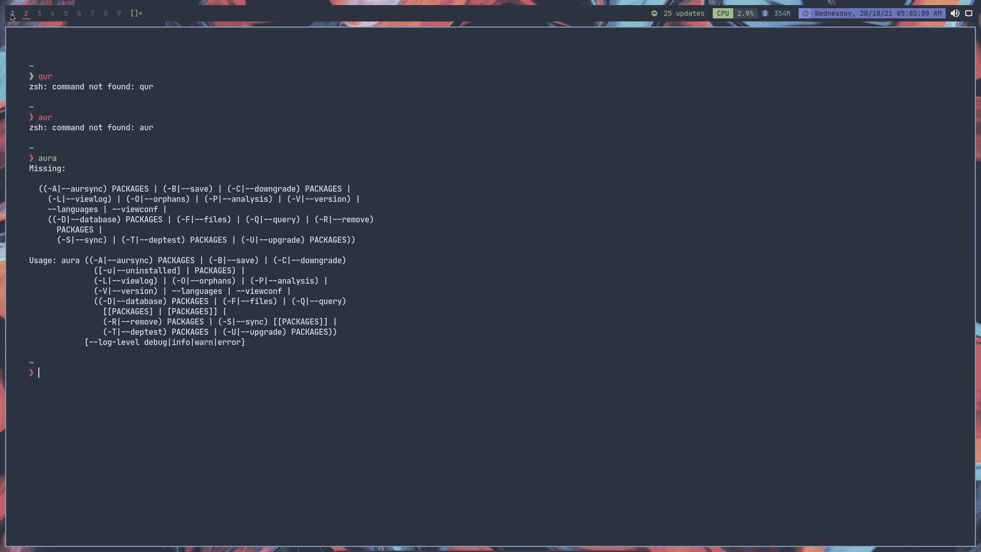
left_click(12, 16)
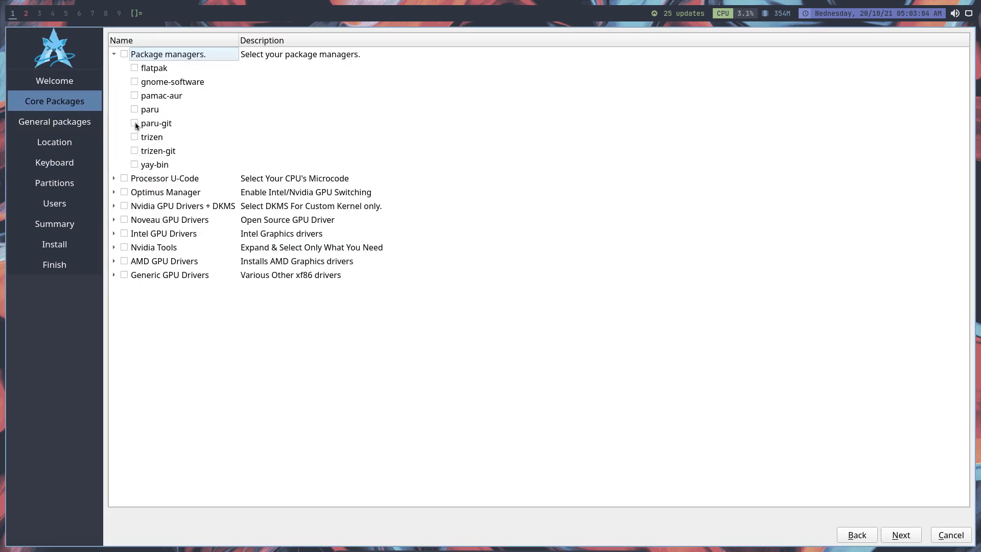
Review the core packages offered for processor microcode, Optimus Manager, and the Nvidia, Noveau and Intel GPU drivers.
left_click(115, 181)
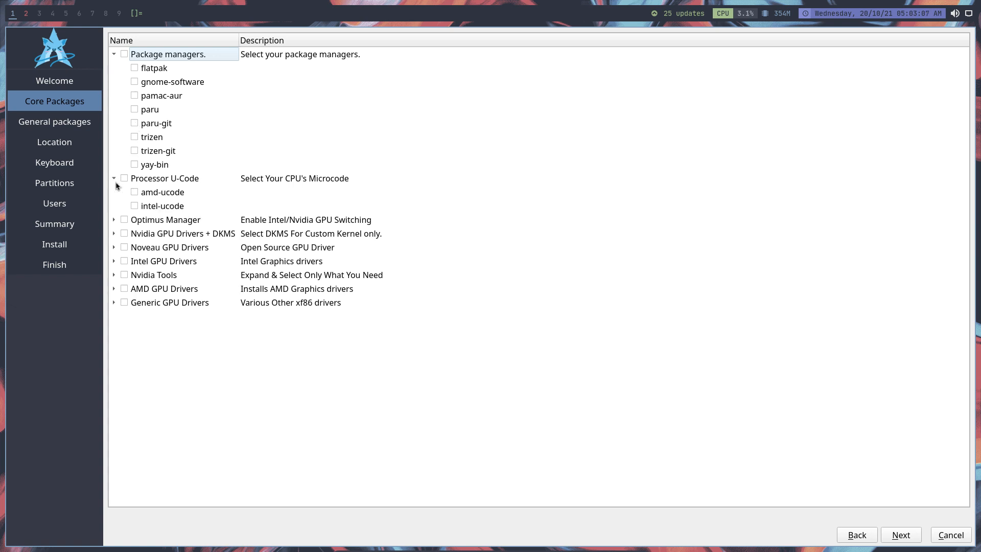
left_click(115, 220)
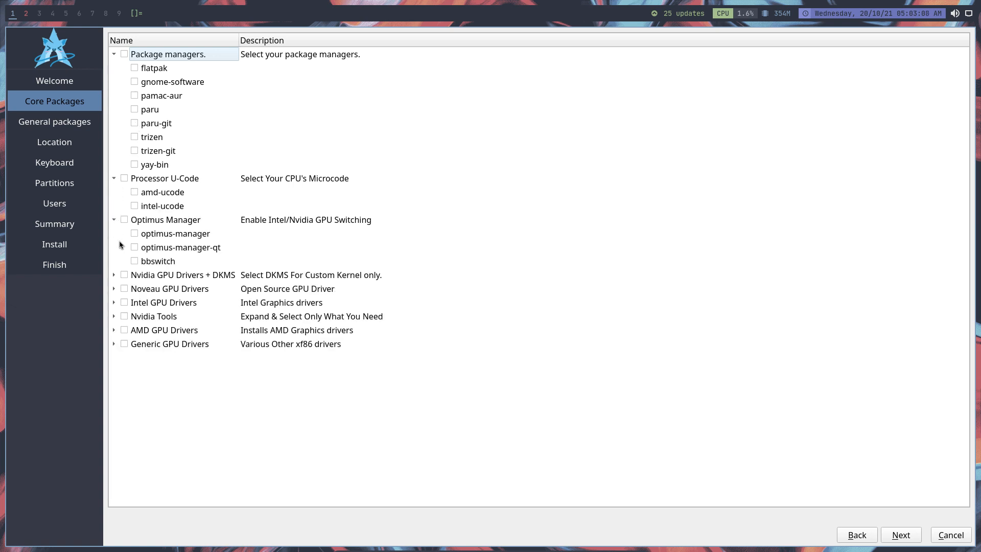
left_click(114, 275)
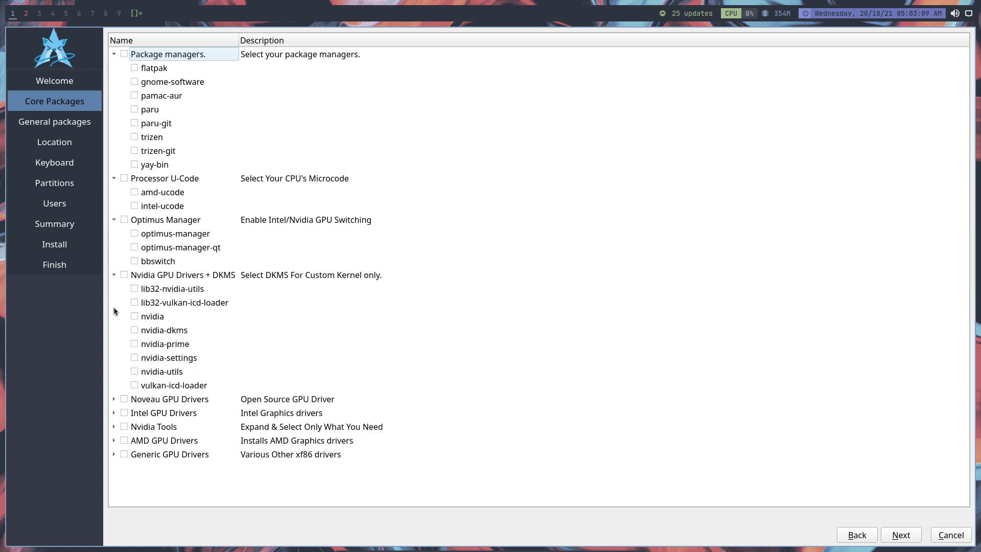
left_click(113, 400)
left_click(114, 427)
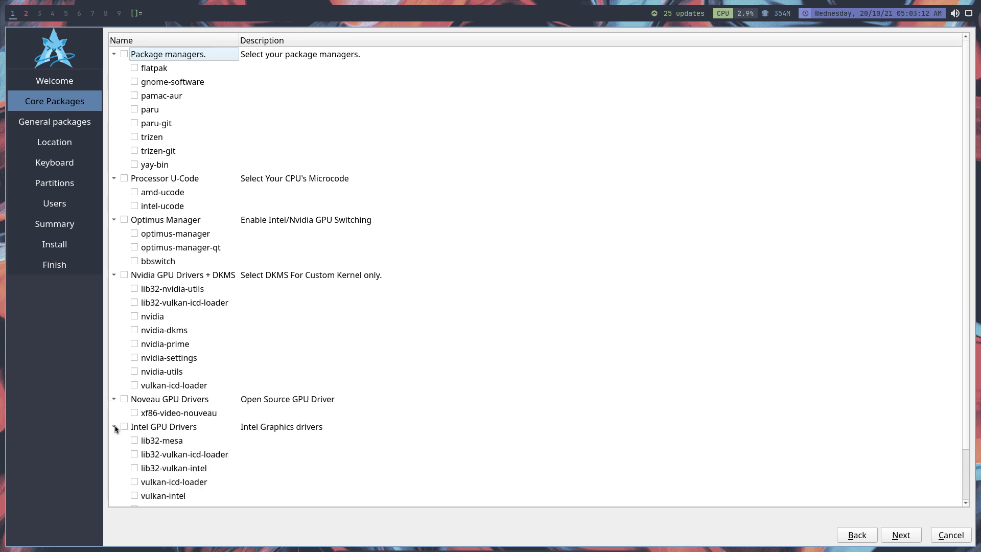
scroll(122, 463, "down", 2)
left_click(119, 470)
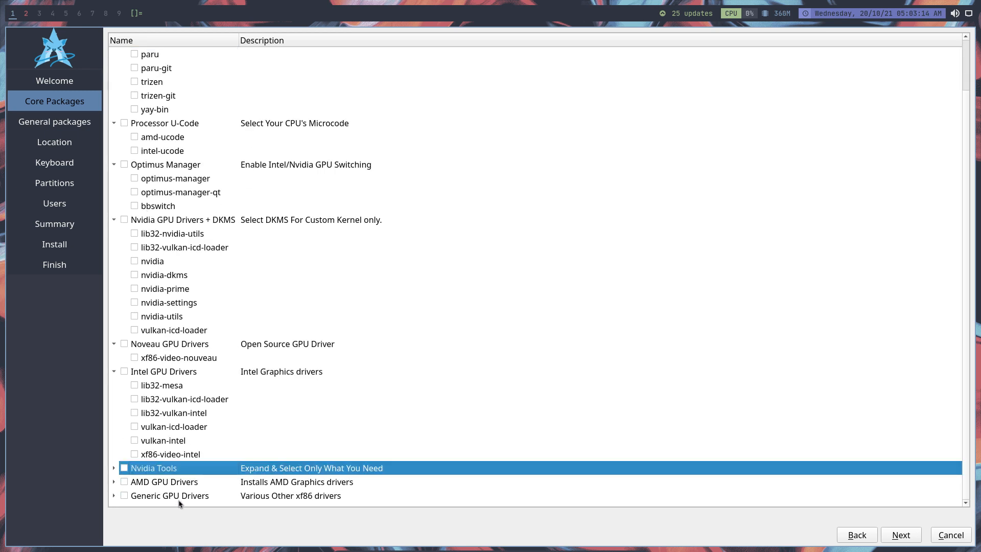
Continue to the general packages and select the EyeCandy group with picom-jonaburg-git.
left_click(909, 539)
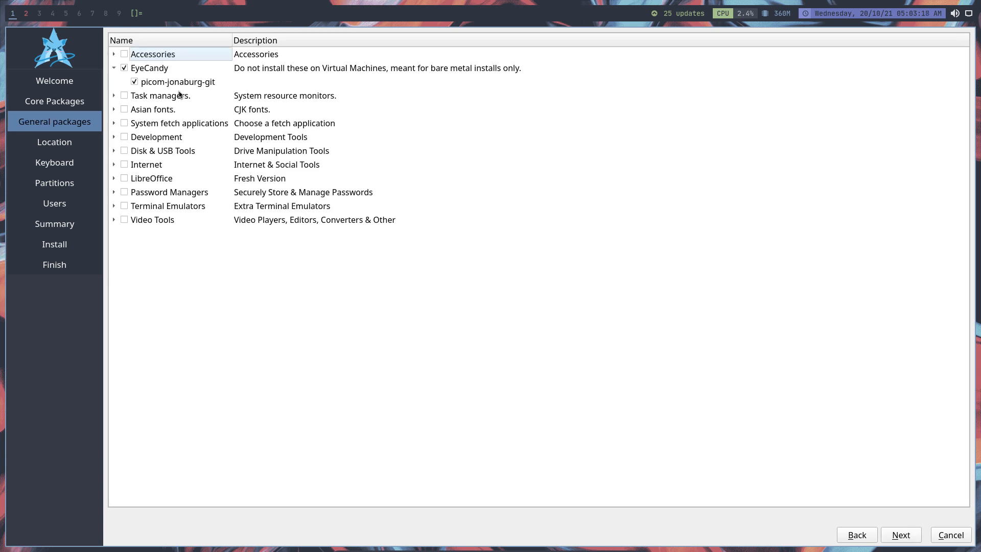
left_click(124, 69)
Review the packages offered under Accessories, Task managers, Asian fonts, System fetch applications, Development, and Disk & USB Tools.
left_click(114, 54)
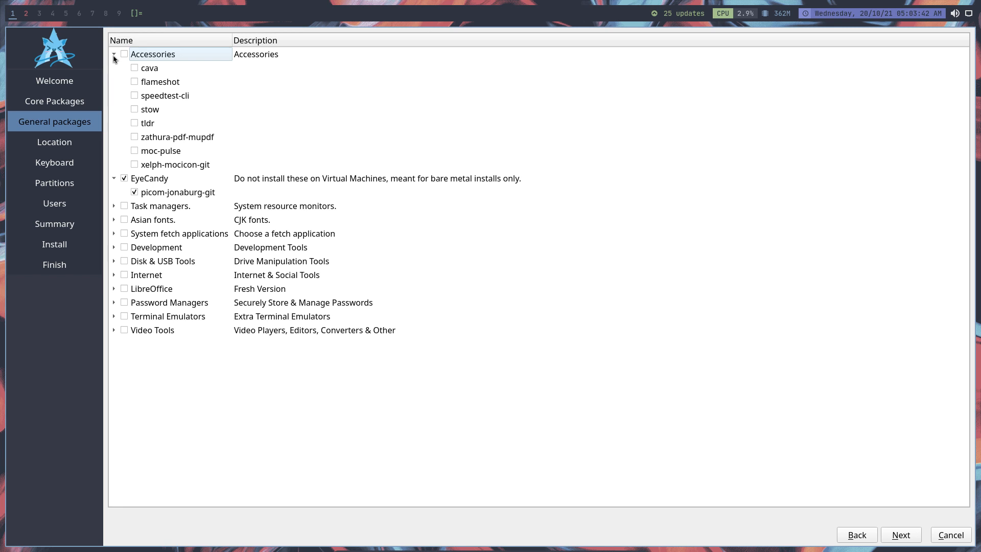
left_click(114, 55)
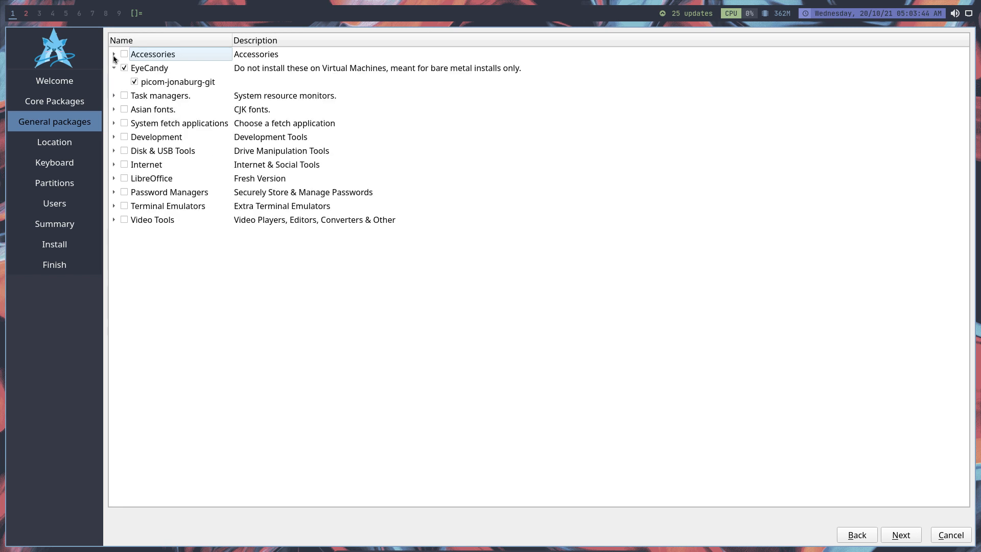
left_click(114, 96)
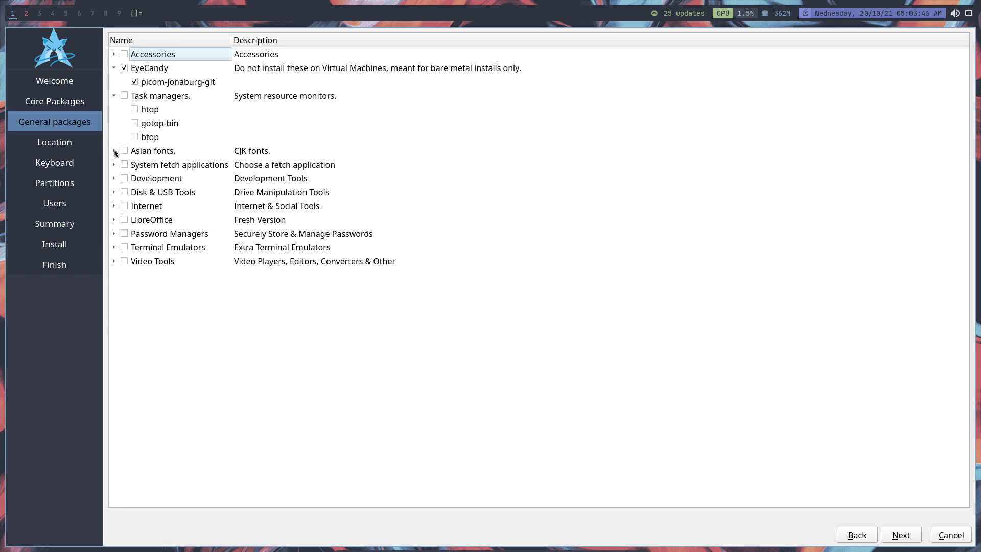
left_click(114, 151)
left_click(113, 234)
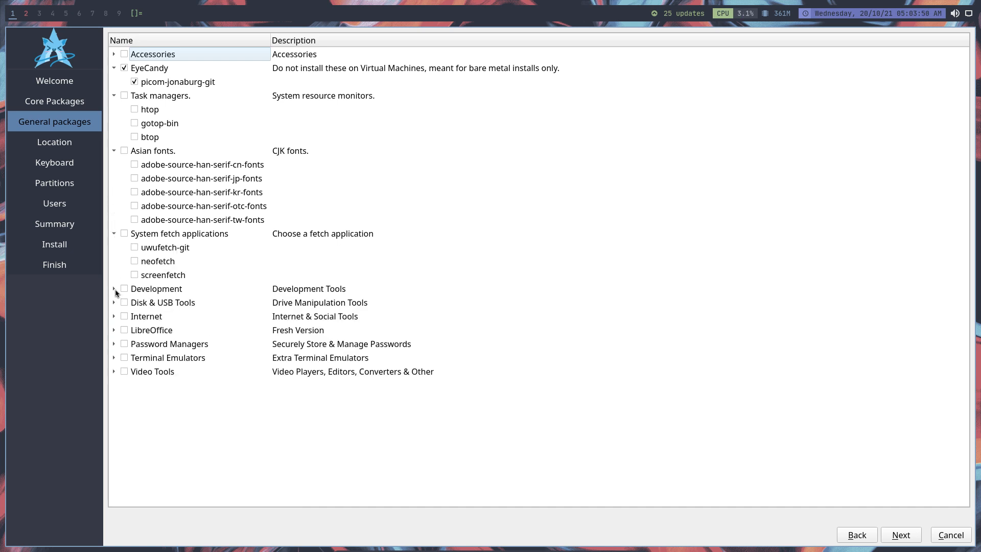
left_click(113, 288)
scroll(118, 339, "down", 2)
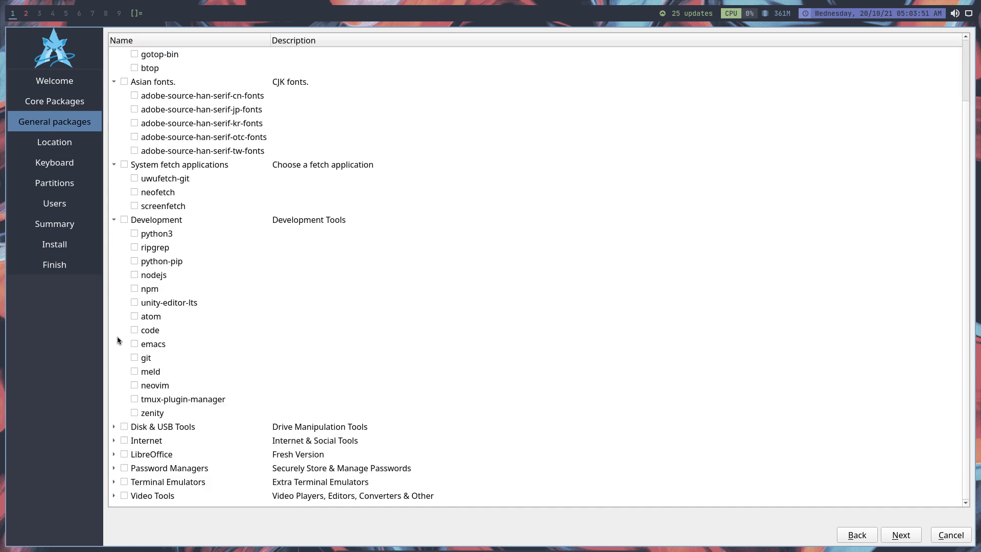
left_click(113, 429)
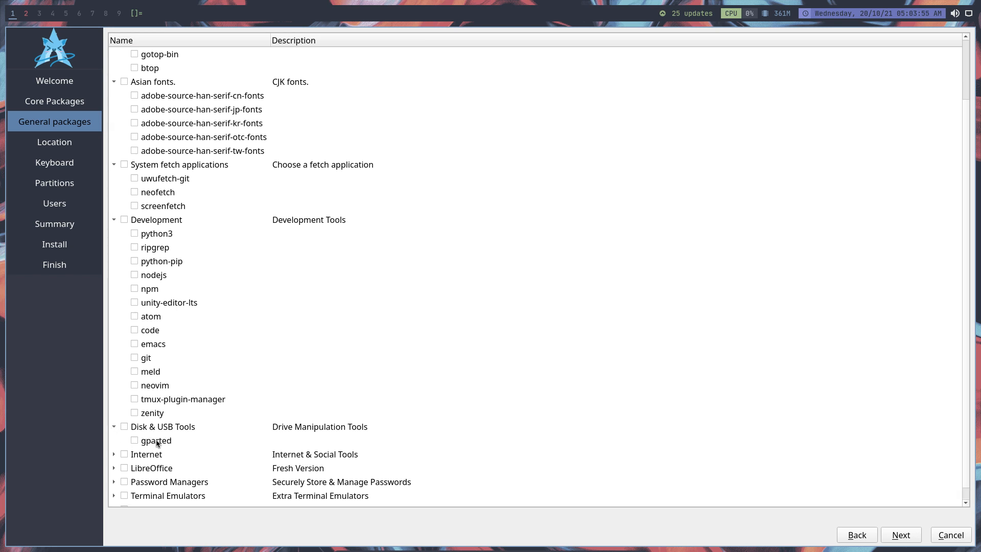
scroll(158, 444, "down", 1)
Examine the browsers, e-mail clients and social clients offered in the Internet group.
left_click(115, 441)
scroll(129, 450, "down", 3)
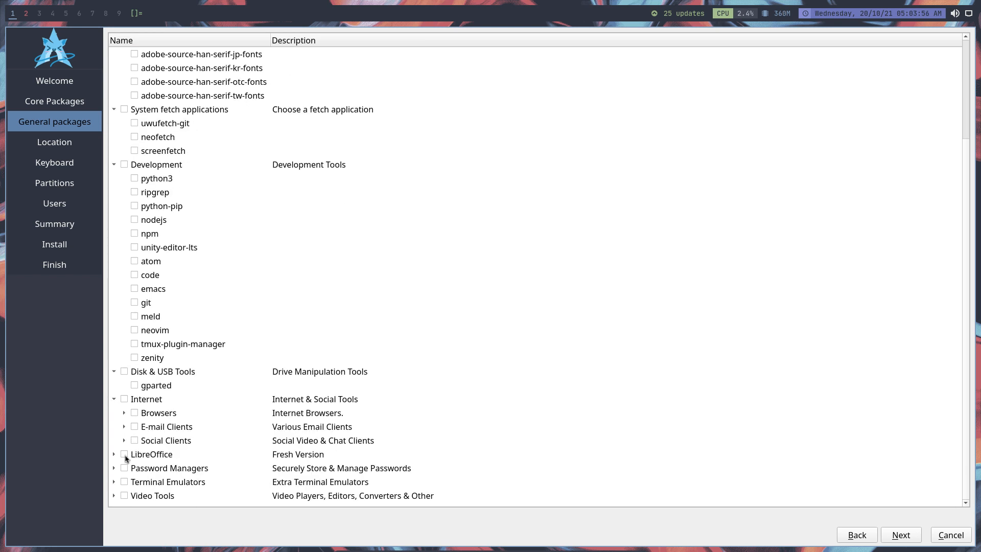
left_click(124, 412)
scroll(137, 428, "down", 3)
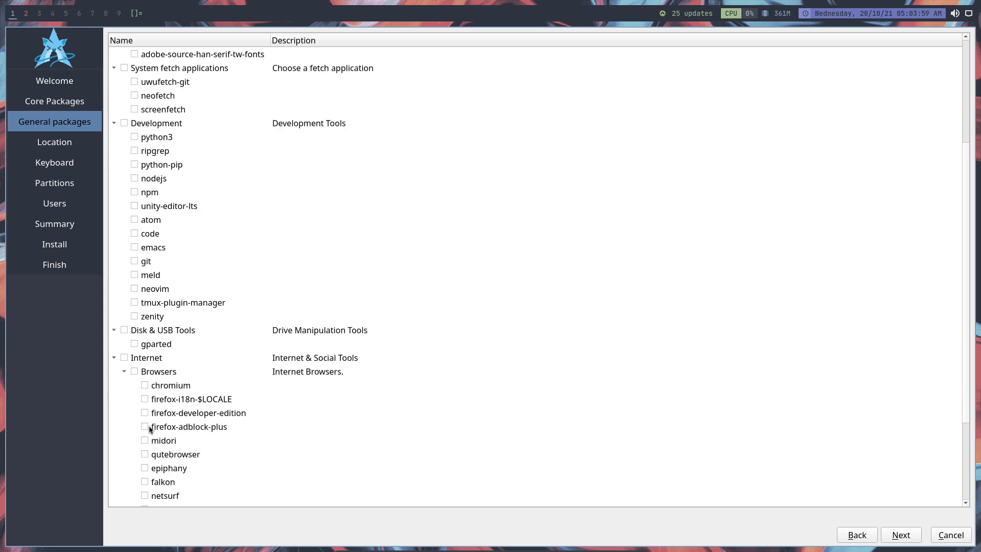
scroll(145, 446, "down", 3)
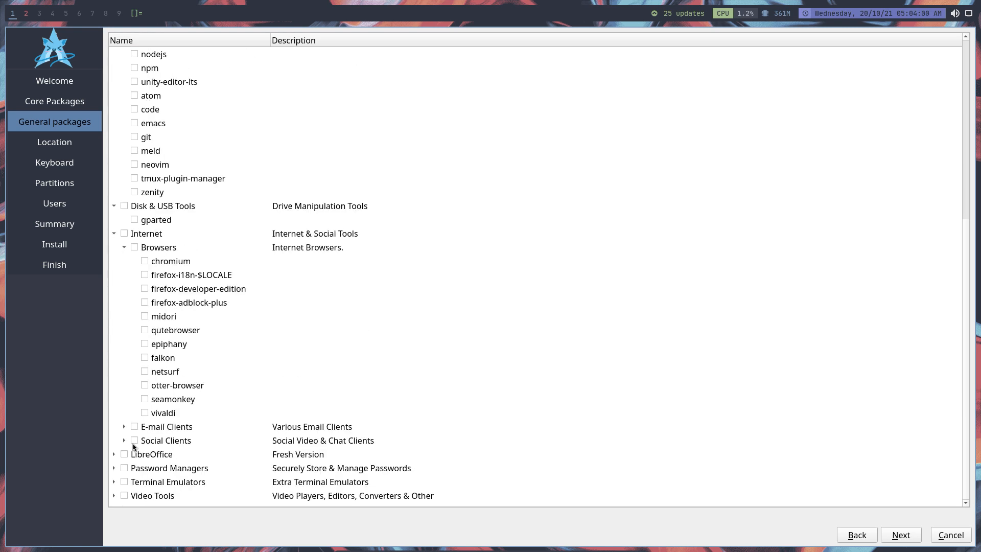
left_click(168, 390)
left_click(124, 427)
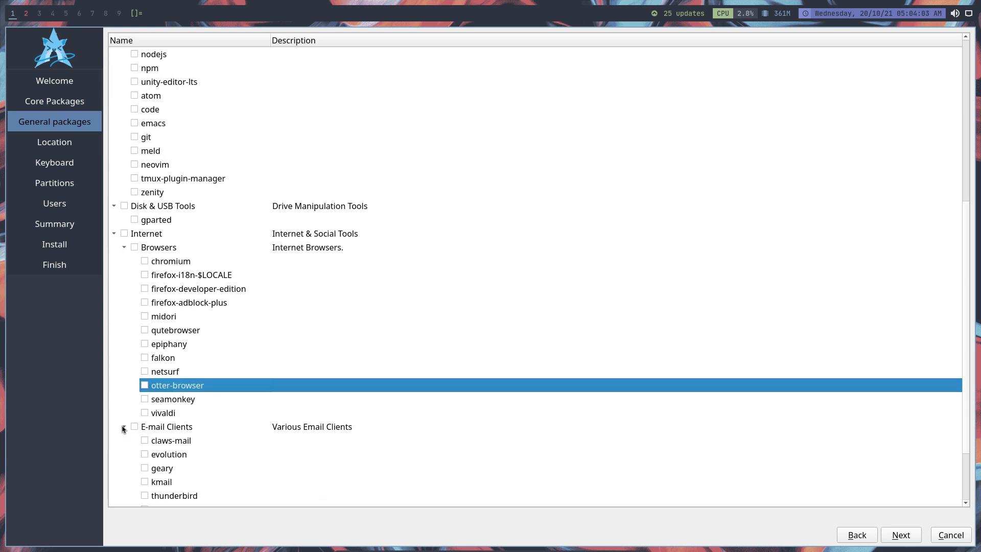
scroll(125, 438, "down", 2)
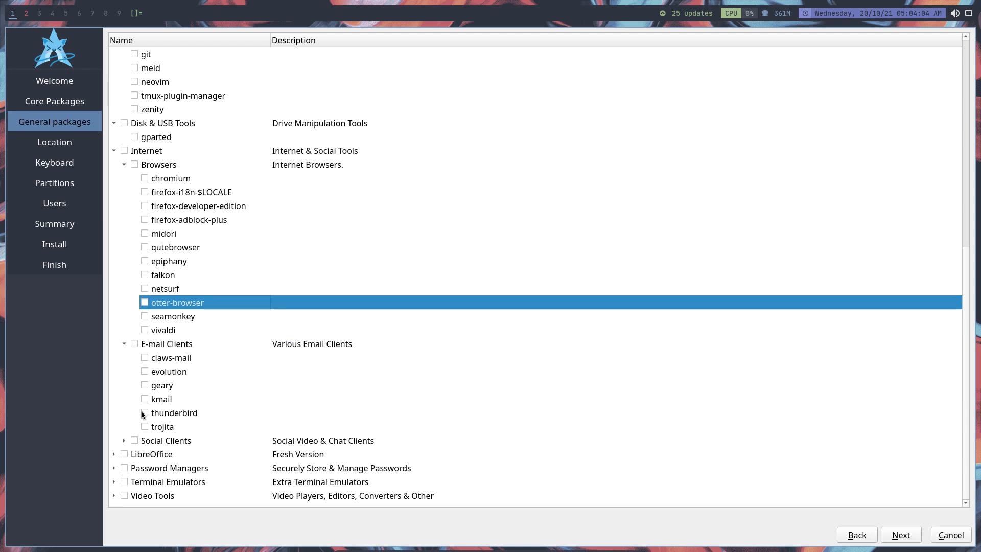
left_click(124, 440)
scroll(125, 455, "down", 3)
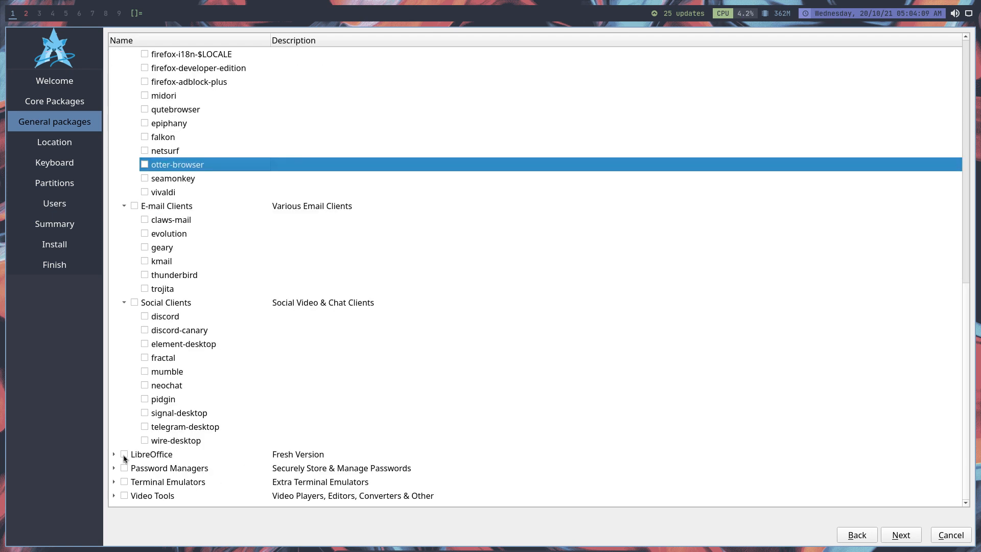
Review the packages offered in the LibreOffice, Password Managers and Terminal Emulators groups.
left_click(113, 455)
scroll(114, 456, "down", 1)
left_click(114, 468)
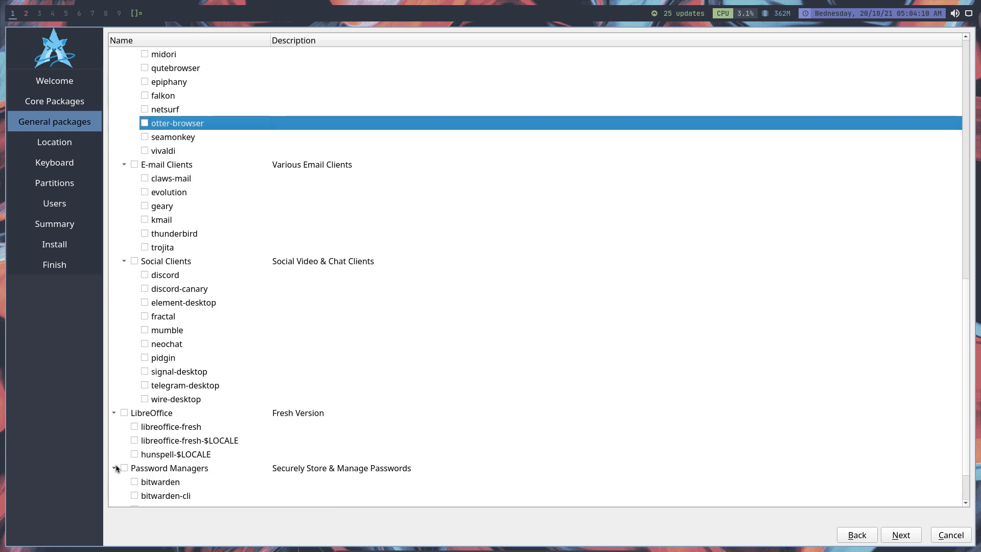
scroll(116, 468, "down", 1)
left_click(114, 483)
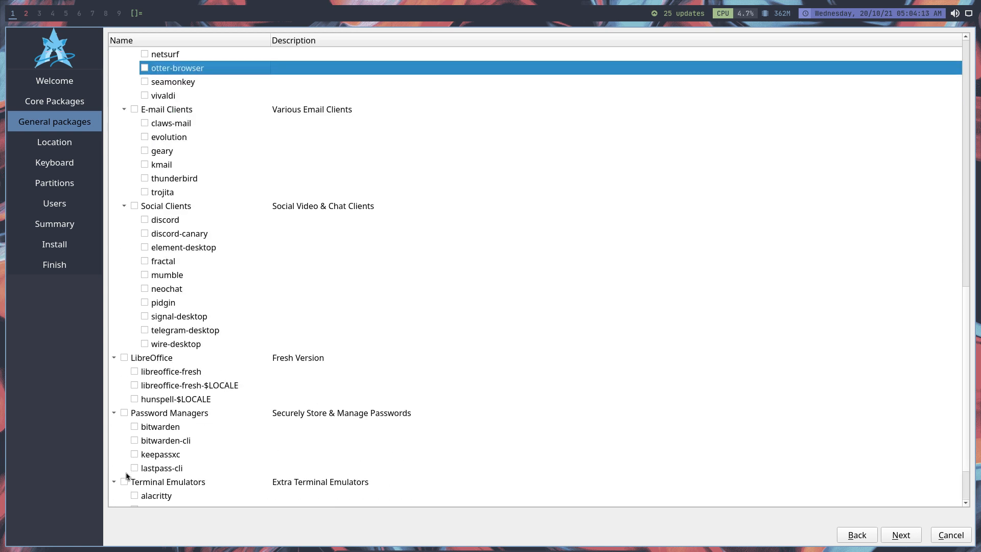
scroll(127, 476, "down", 2)
Examine the Video Tools group's players, editors and other tools, and look over the whole general package list again.
left_click(114, 495)
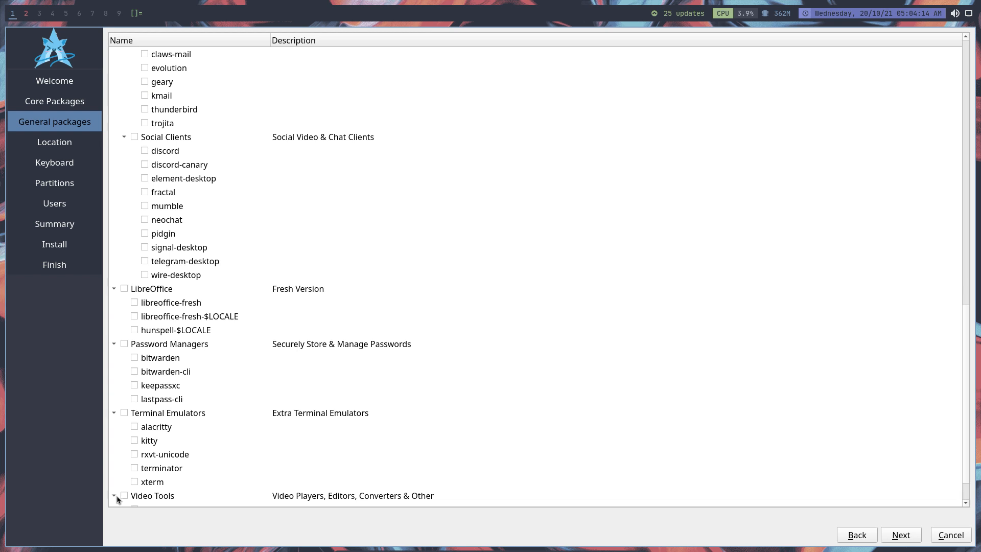
scroll(177, 466, "down", 1)
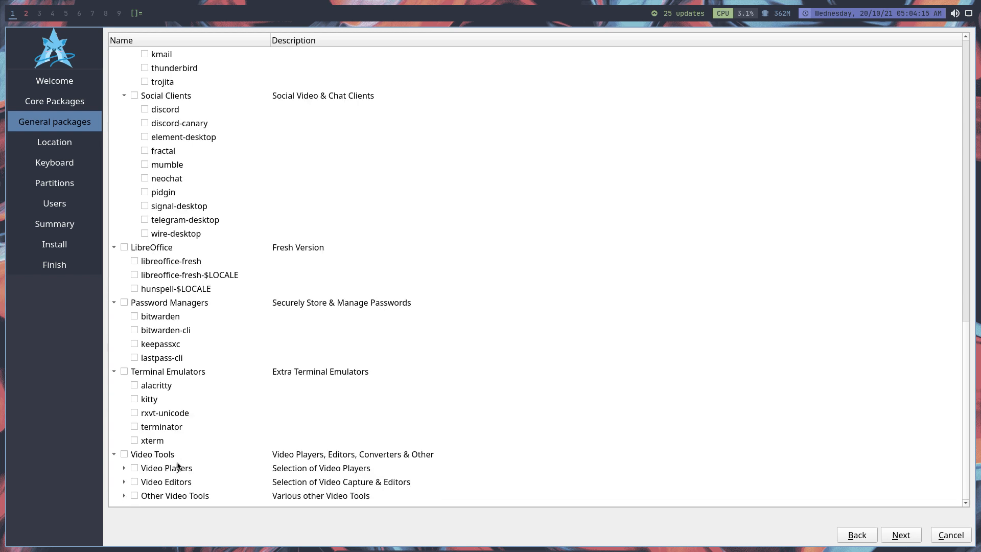
left_click(124, 468)
scroll(194, 462, "down", 1)
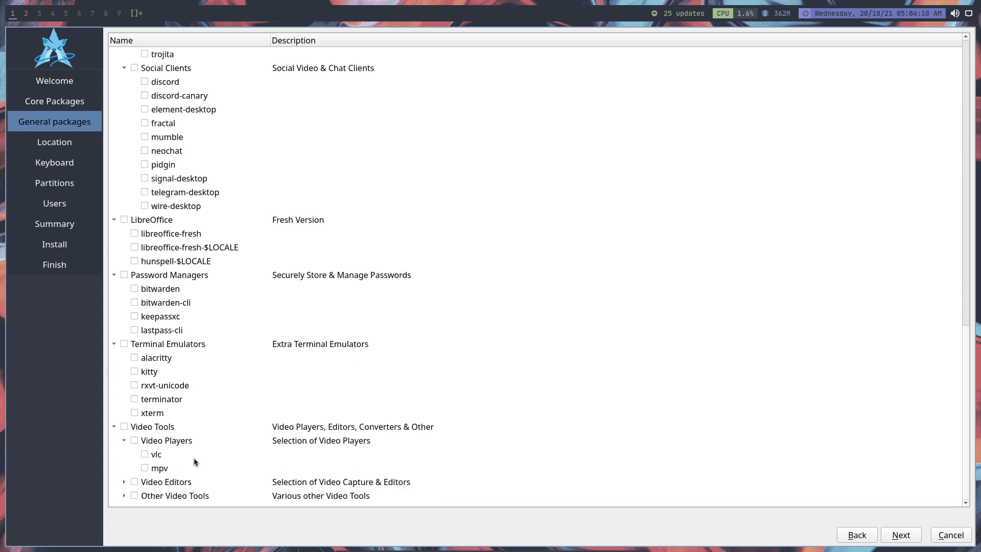
left_click(124, 482)
scroll(128, 488, "down", 1)
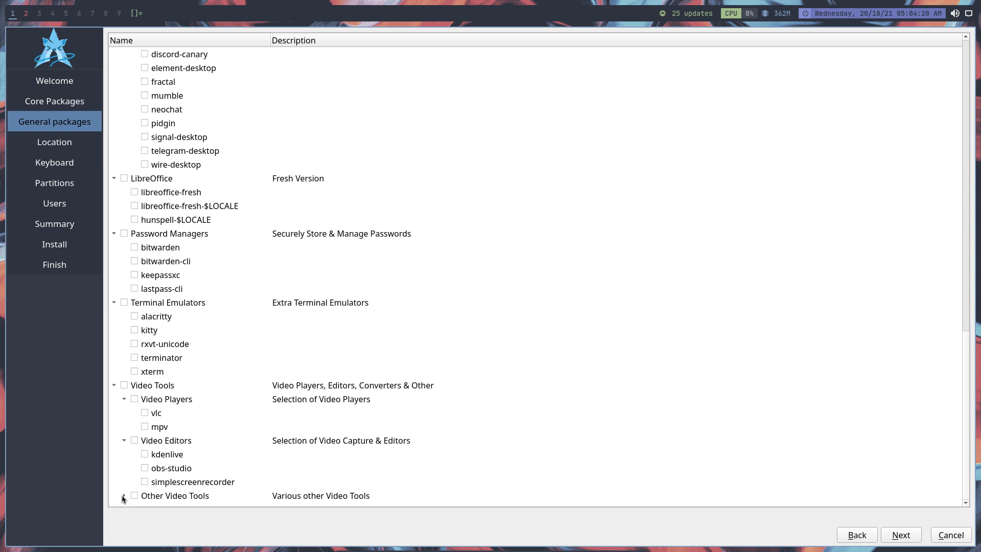
left_click(123, 496)
scroll(209, 495, "down", 1)
scroll(209, 492, "up", 15)
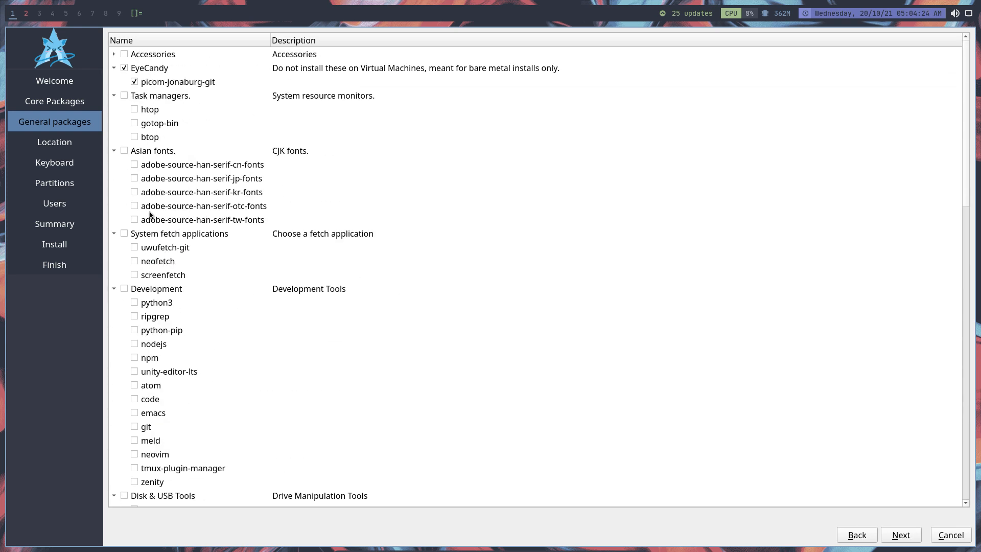
scroll(310, 360, "down", 15)
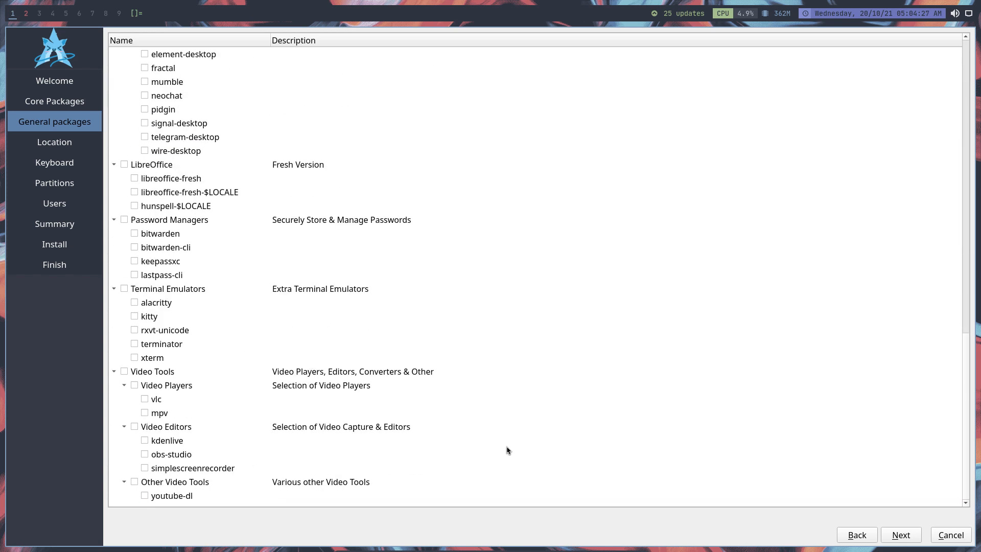
Accept the Europe/Brussels location, set the keyboard layout to Belgian with the Default variant, and continue to the partitions.
left_click(897, 535)
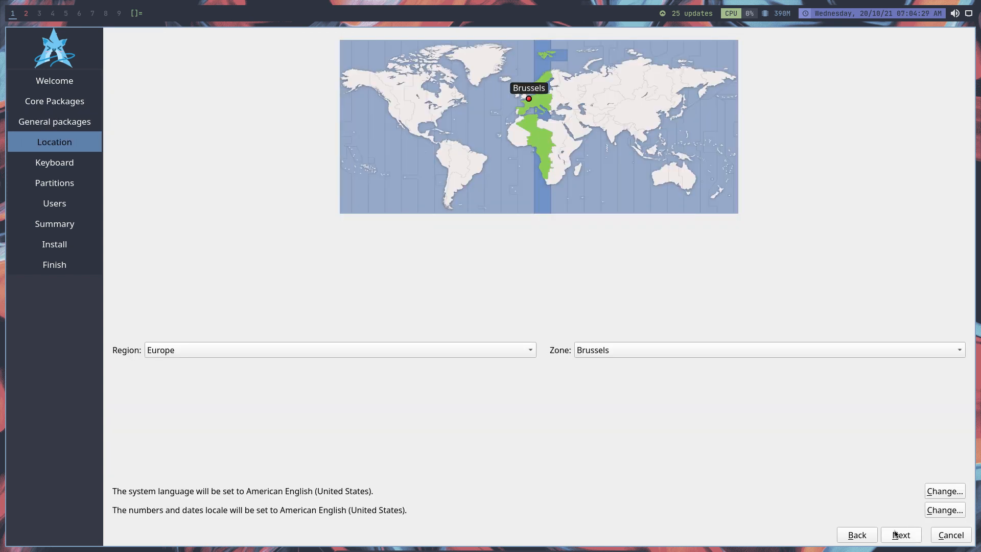
left_click(901, 536)
scroll(294, 289, "up", 1)
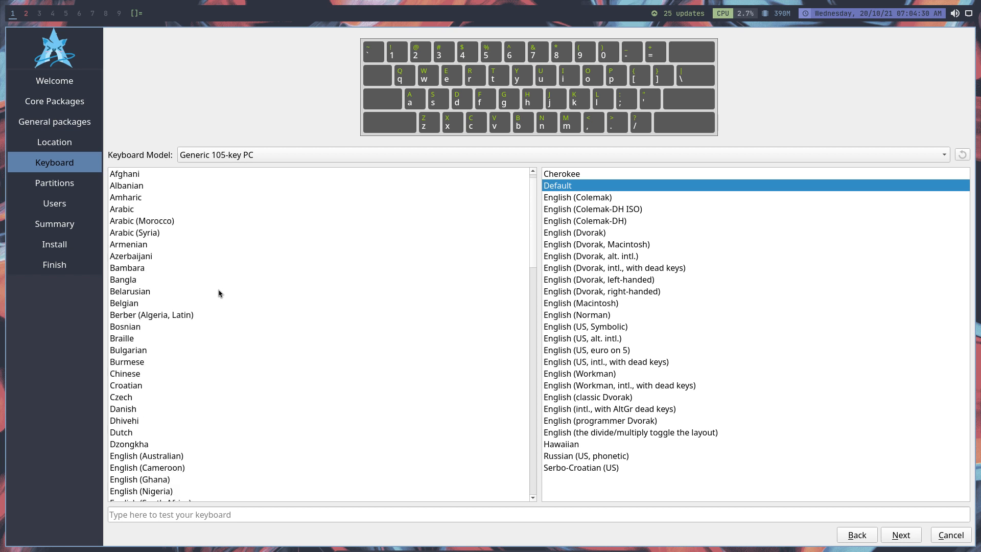
left_click(122, 303)
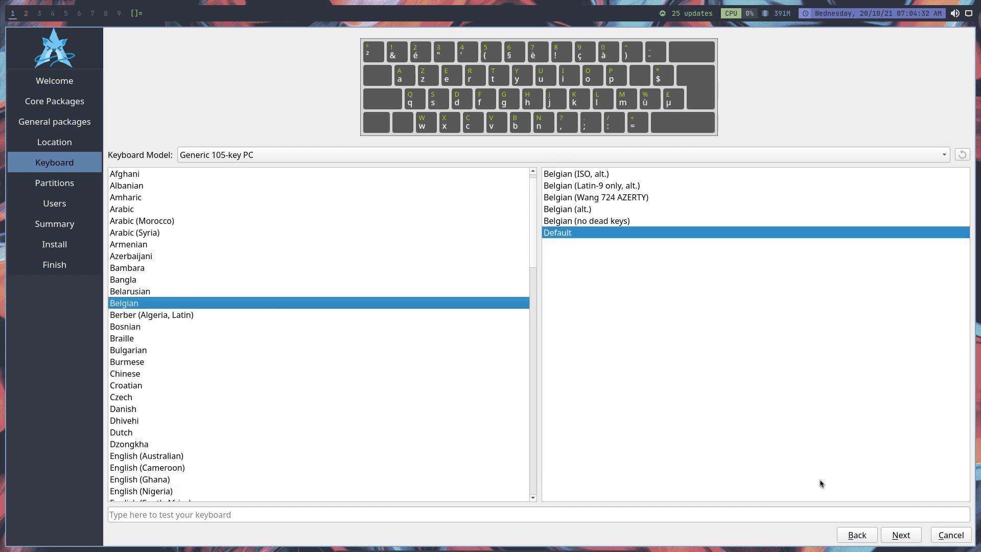
left_click(911, 536)
Choose to erase the VBOX HARDDISK with Swap to file and the ext4 file system, and continue to the user settings.
left_click(208, 70)
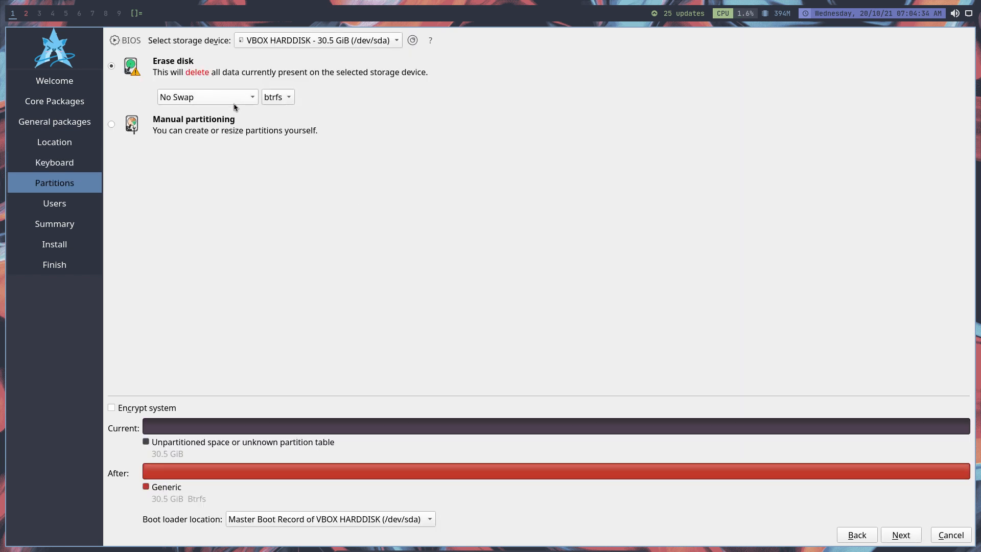
left_click(234, 101)
left_click(226, 147)
left_click(287, 98)
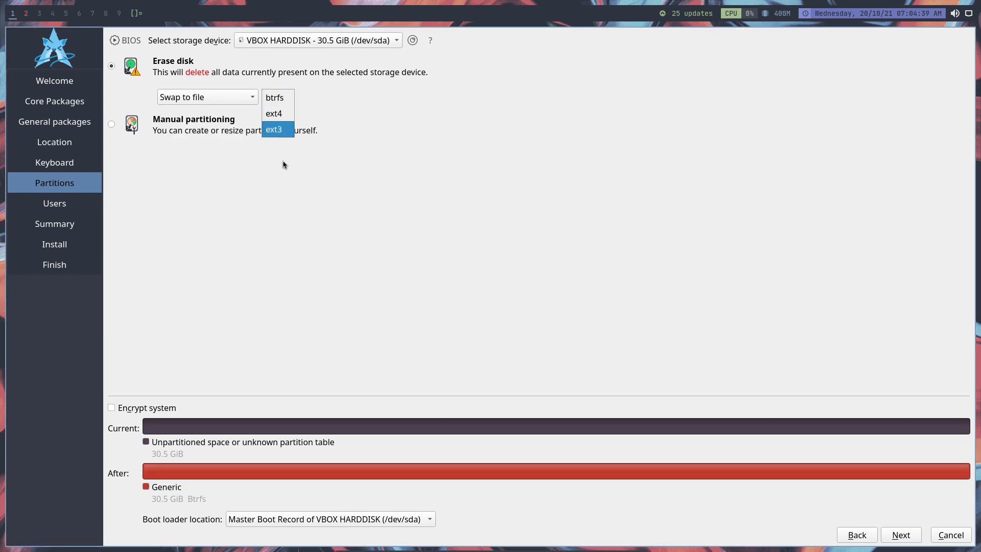
left_click(390, 187)
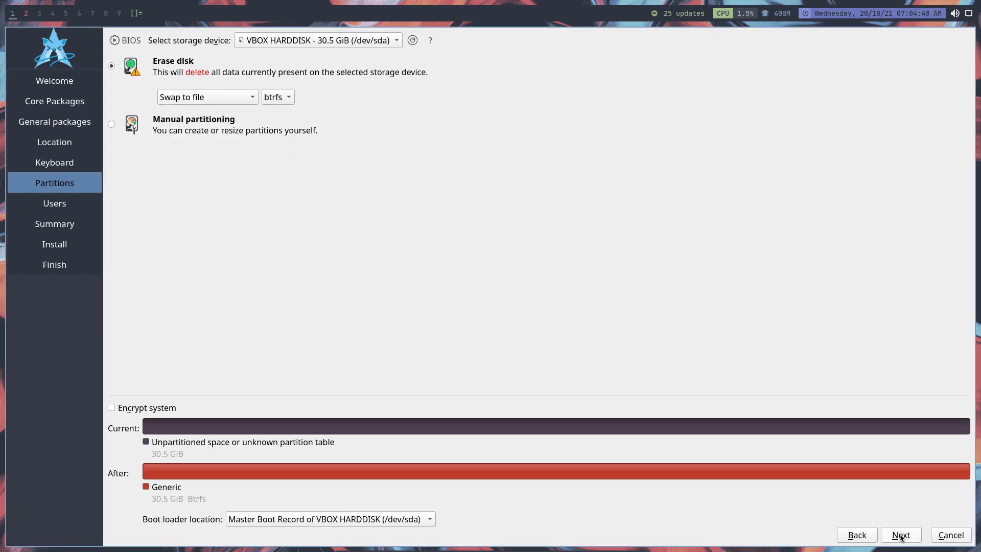
left_click(280, 99)
left_click(275, 112)
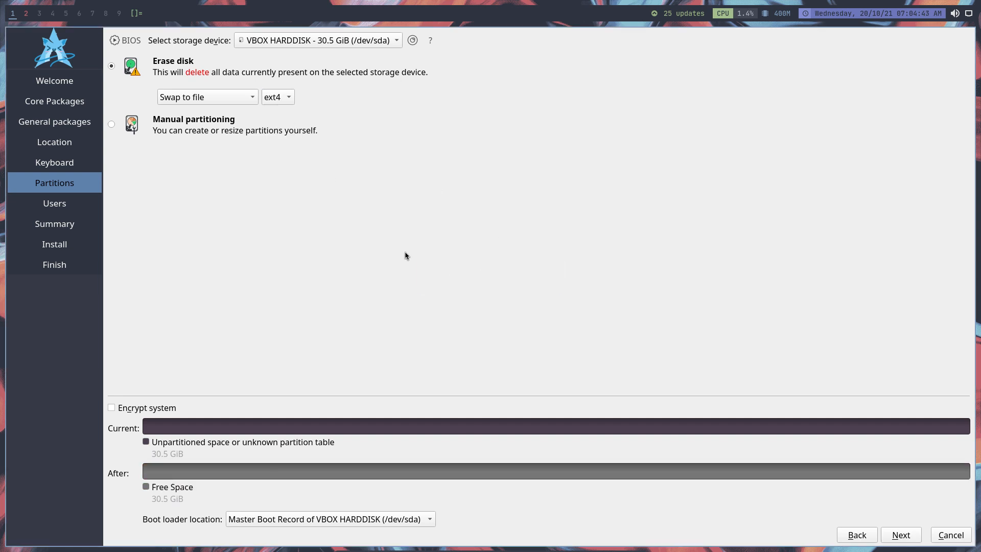
left_click(901, 535)
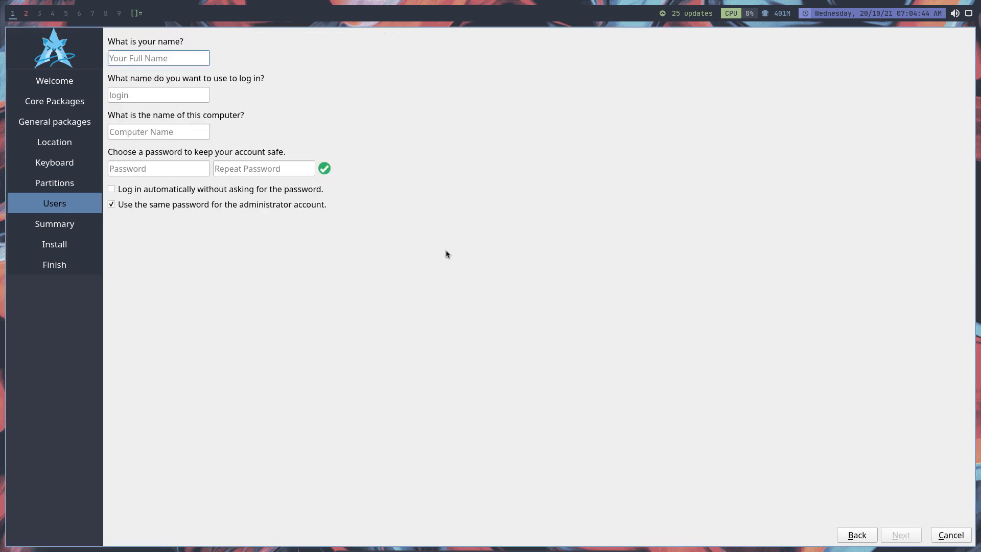
Enter the user's name, type and repeat the account password, and enable automatic login without asking for the password.
type("erik")
key("Tab")
key("Tab")
key("Tab")
type("123")
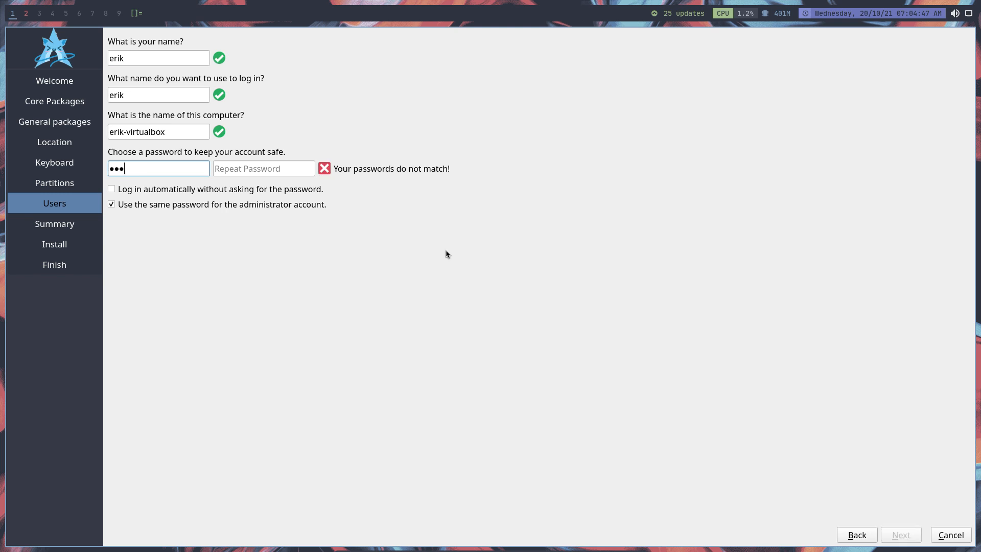
type("4")
key("Tab")
type("1234")
key("Tab")
key("space")
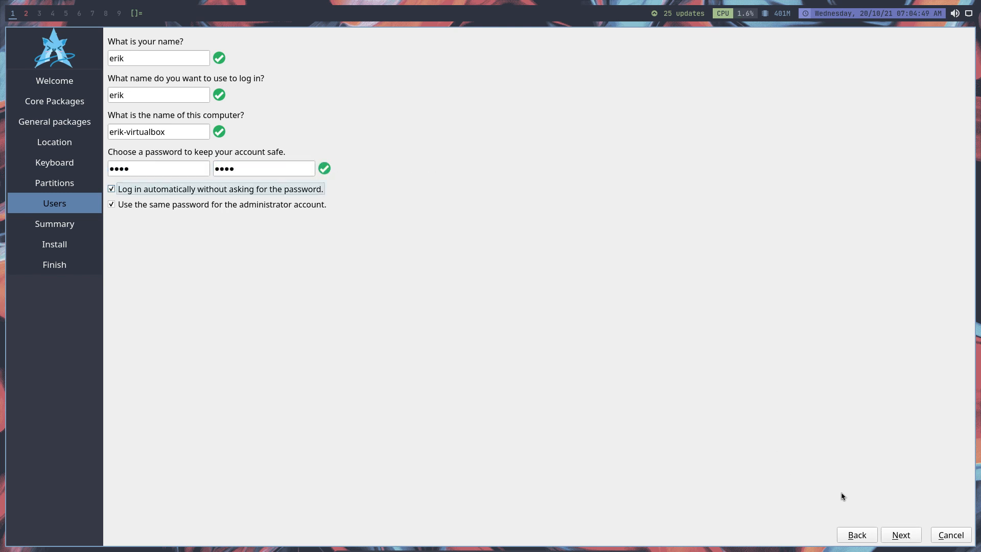
Continue to the installation summary and start installing Xelph Linux, confirming the disk changes.
left_click(901, 535)
left_click(901, 536)
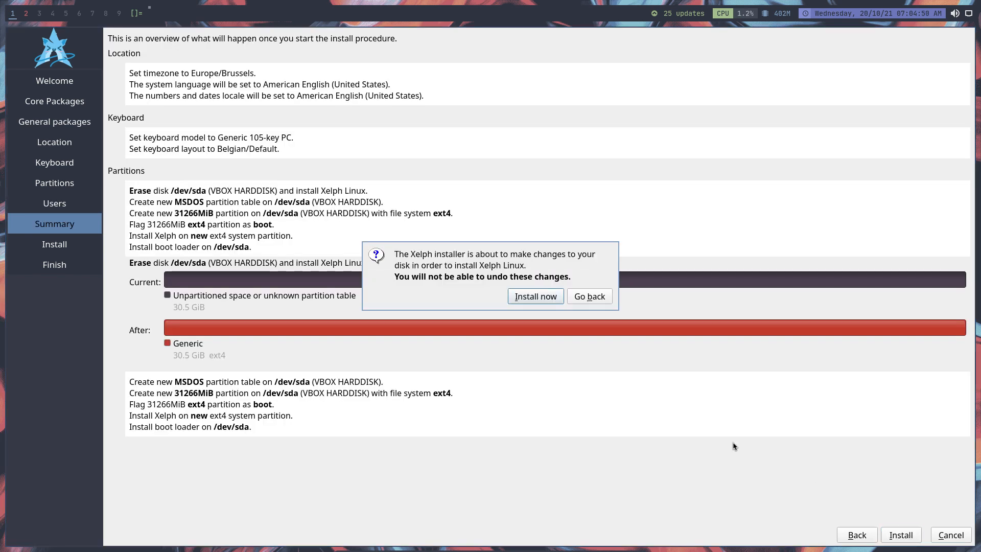
left_click(542, 298)
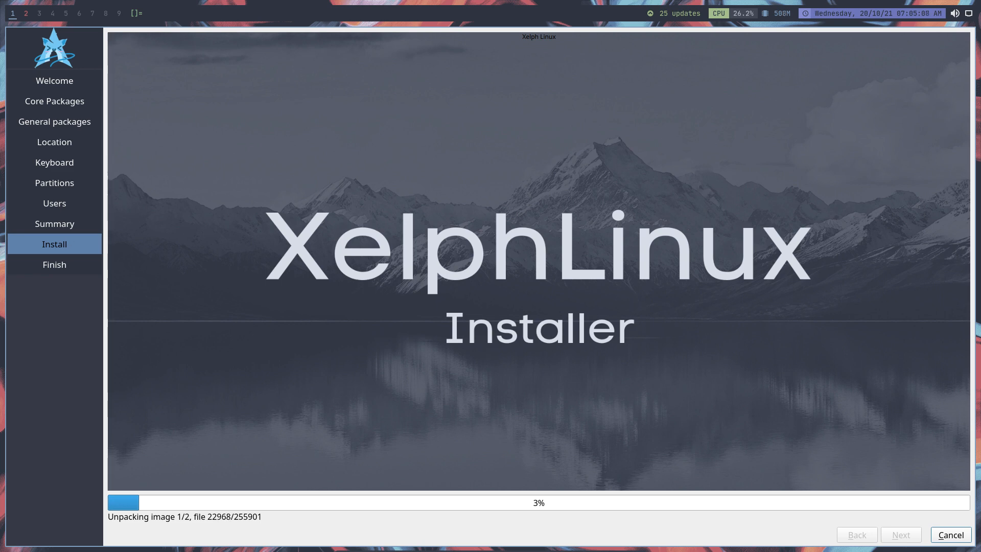
Switch to the browser's xelph-iso README, examine the Super Keys table and highlight super + q for killing the selected window.
left_click_drag(0, 51, 581, 100)
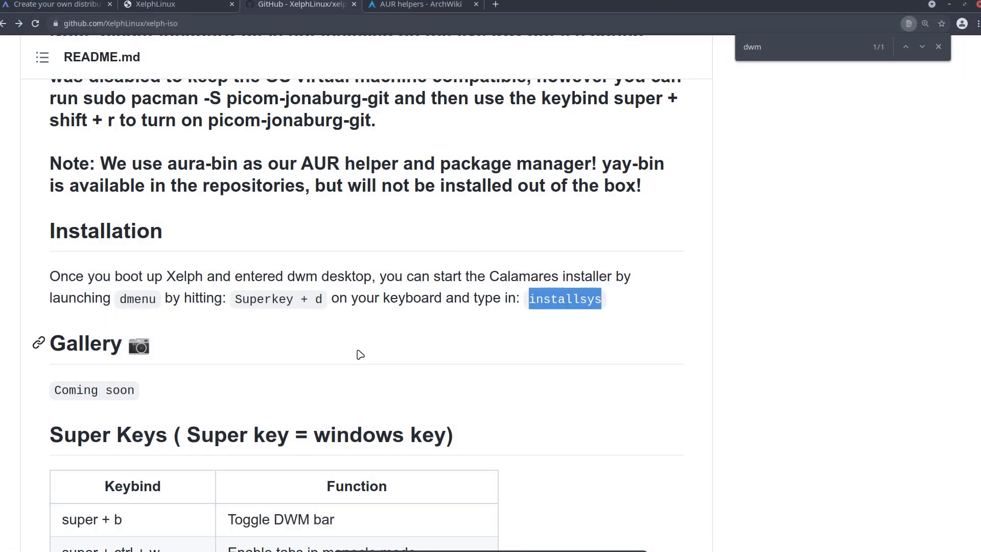
scroll(251, 369, "down", 3)
scroll(251, 369, "down", 5)
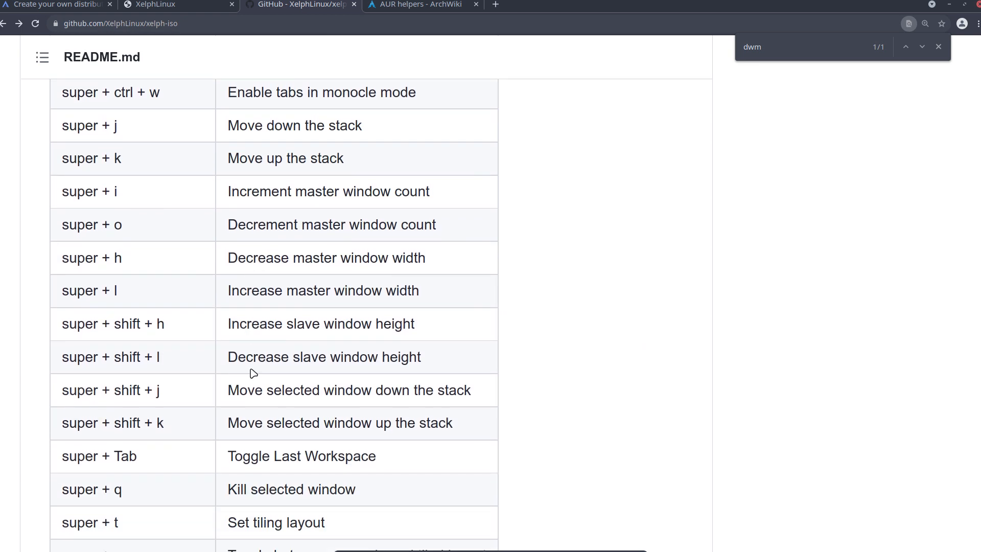
scroll(223, 422, "down", 2)
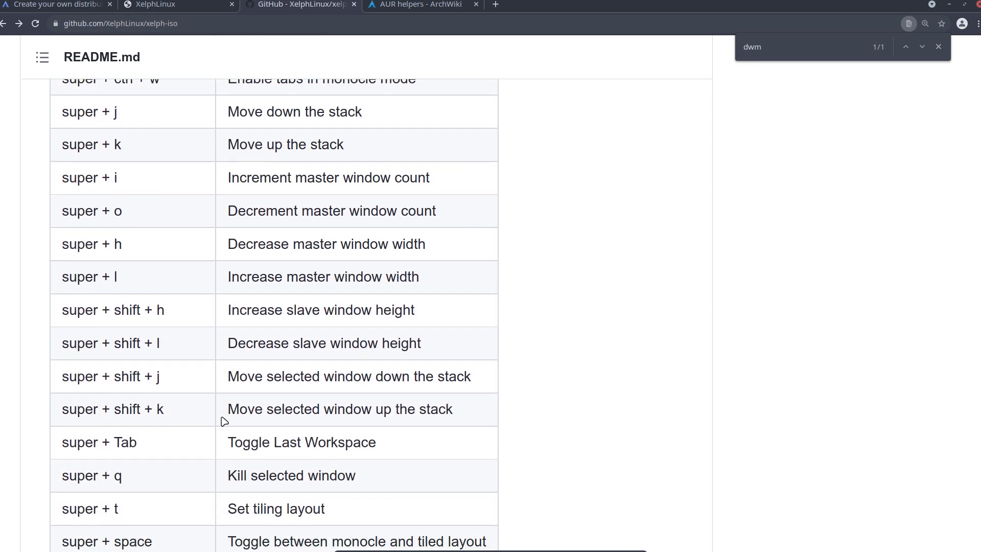
scroll(224, 421, "down", 2)
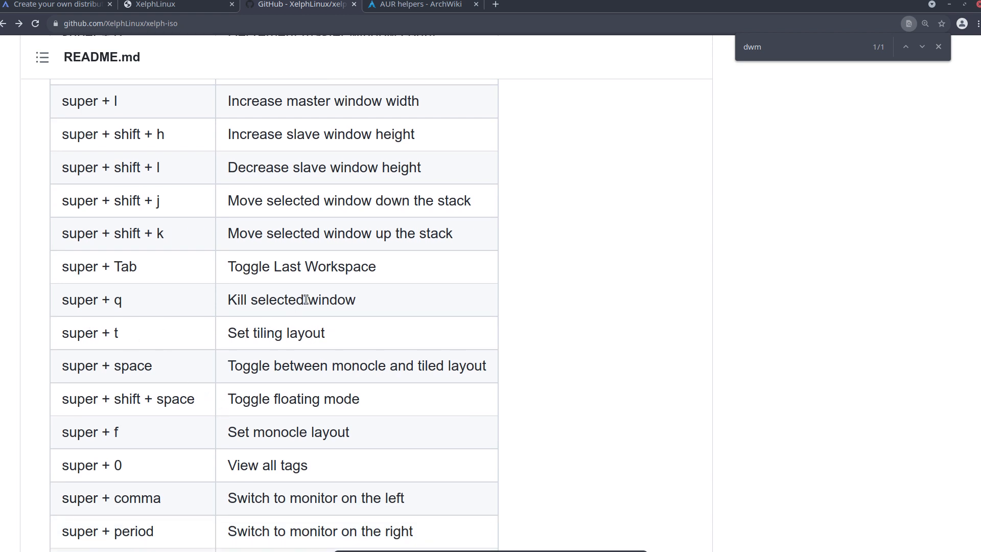
double_click(117, 301)
left_click_drag(96, 301, 57, 300)
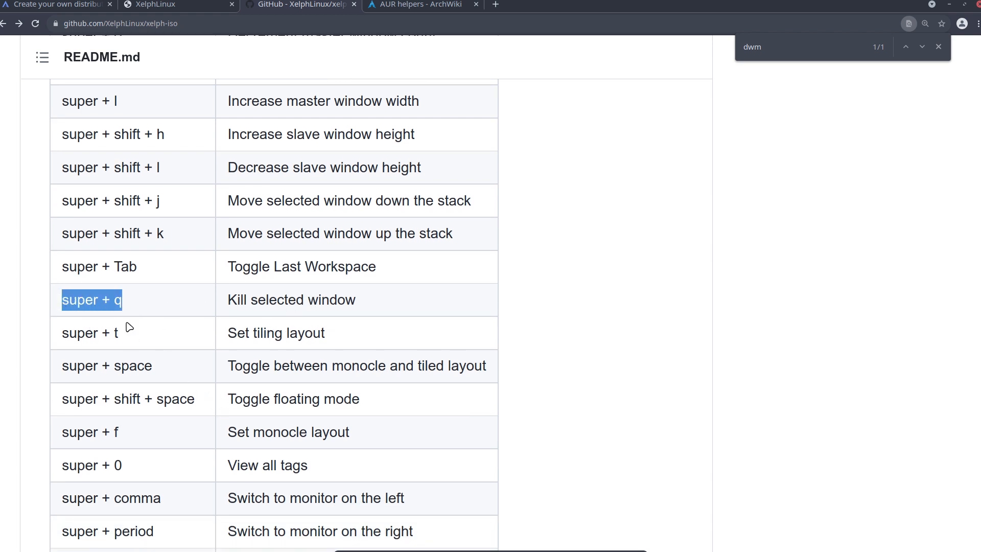
scroll(218, 377, "down", 2)
scroll(218, 376, "up", 1)
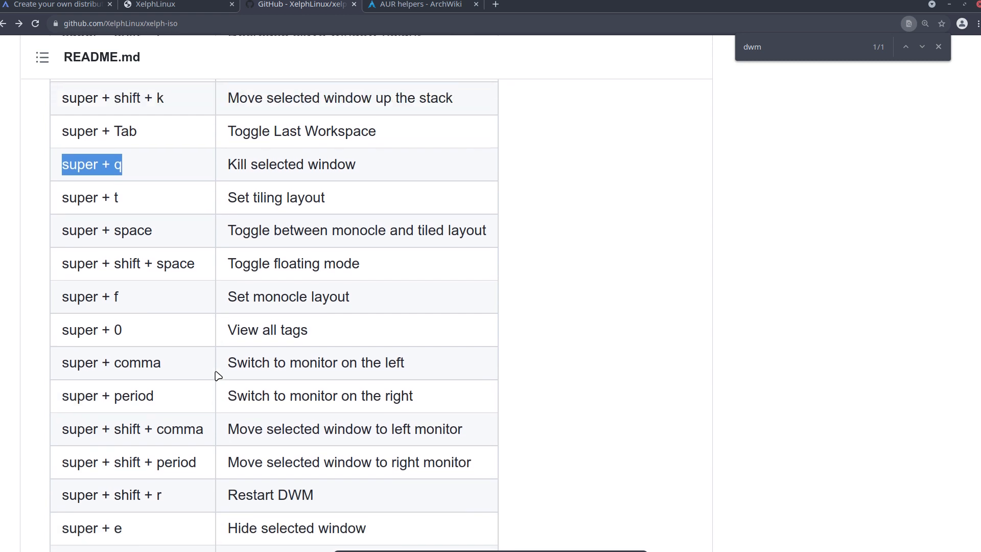
scroll(218, 377, "down", 2)
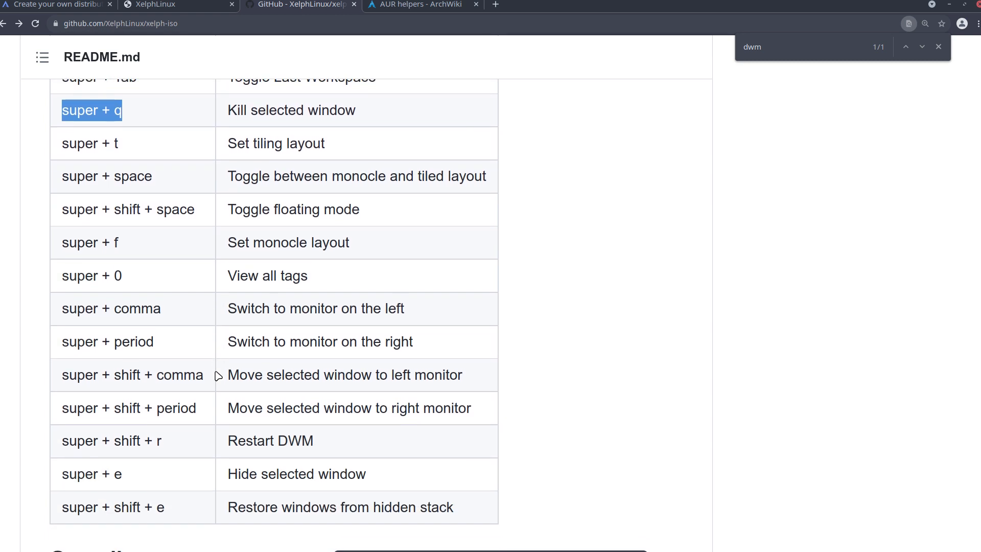
scroll(218, 376, "down", 3)
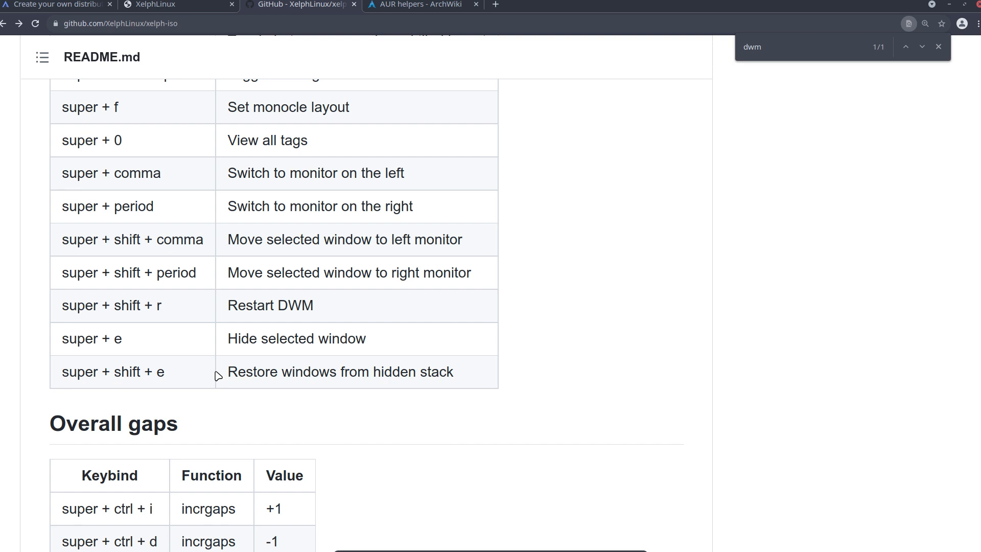
Examine the README's keybinds for overall, inner and outer gaps.
scroll(218, 376, "down", 7)
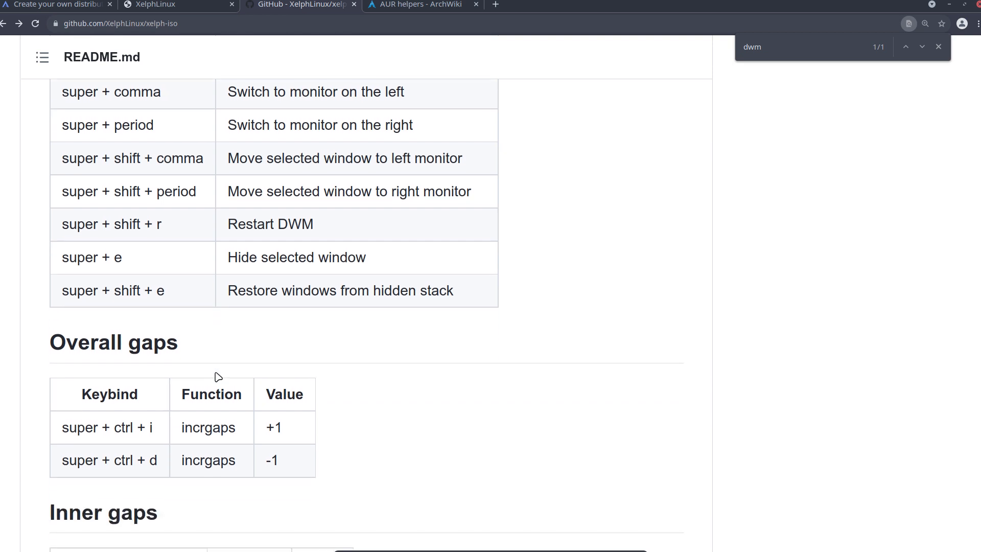
scroll(218, 377, "down", 2)
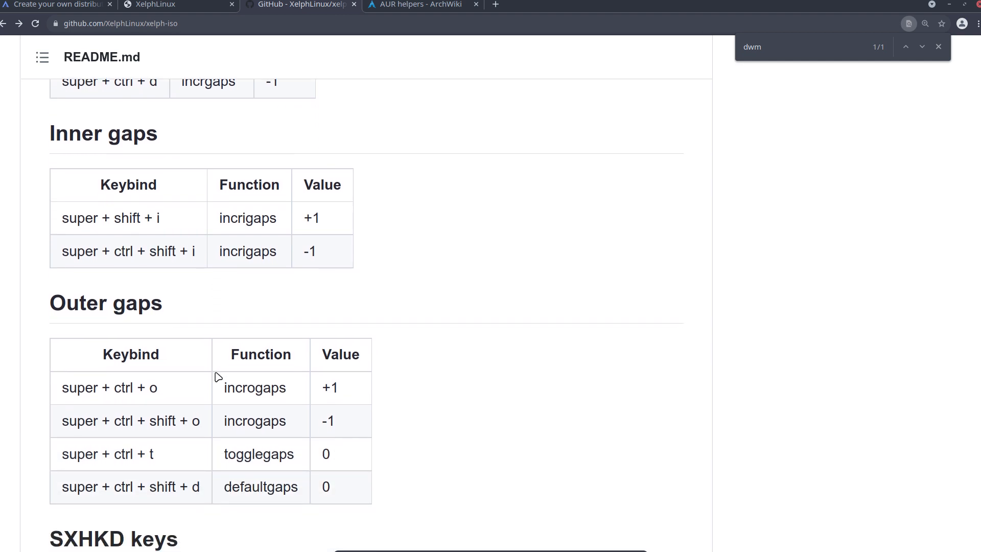
scroll(219, 376, "down", 2)
scroll(219, 377, "down", 2)
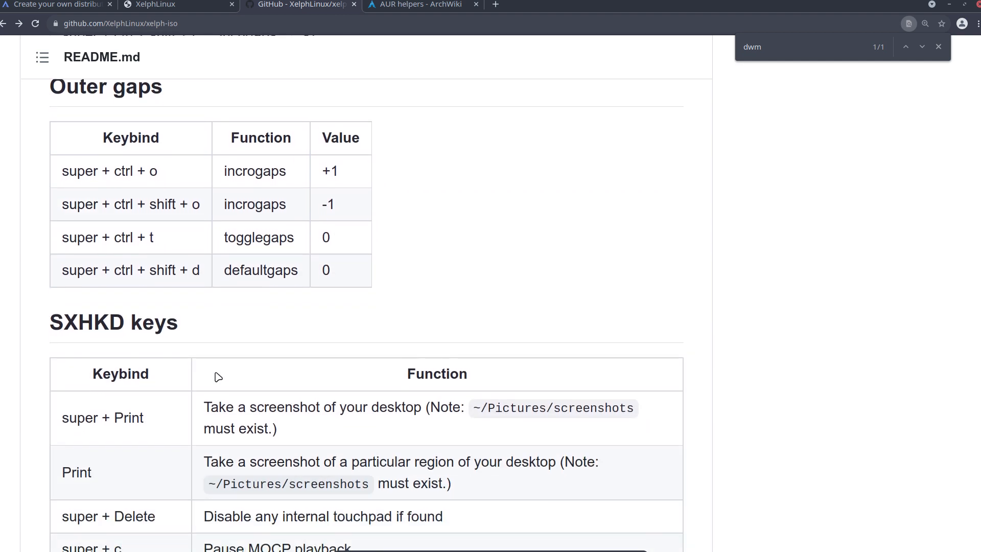
Examine the first entries of the SXHKD keys table and highlight the super + d keybind for the DMENU prompt.
scroll(218, 377, "down", 8)
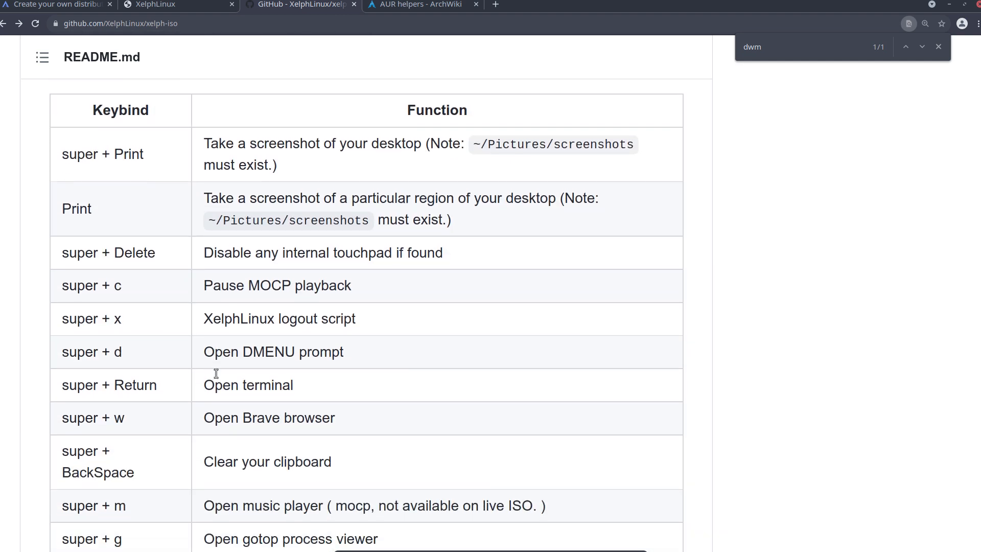
scroll(218, 377, "down", 3)
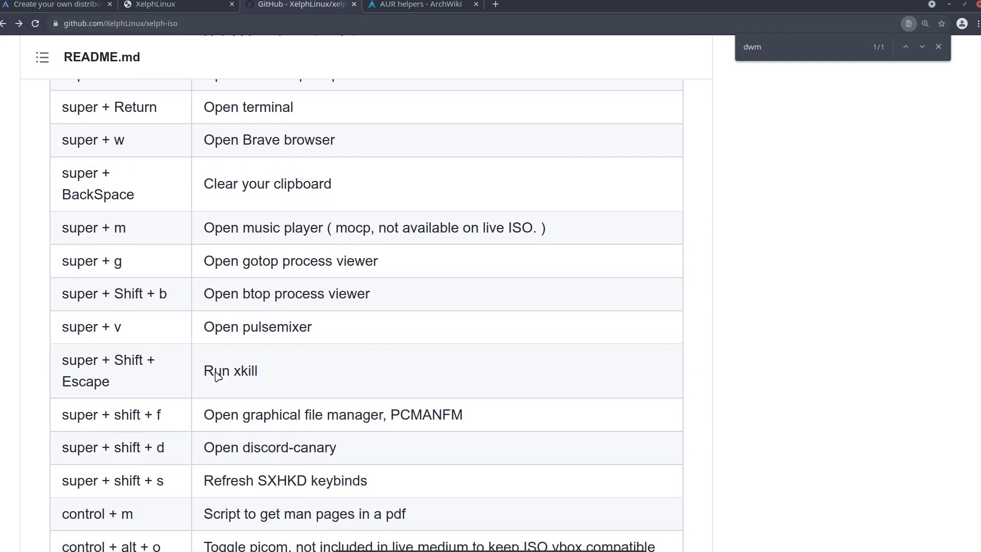
scroll(213, 370, "up", 3)
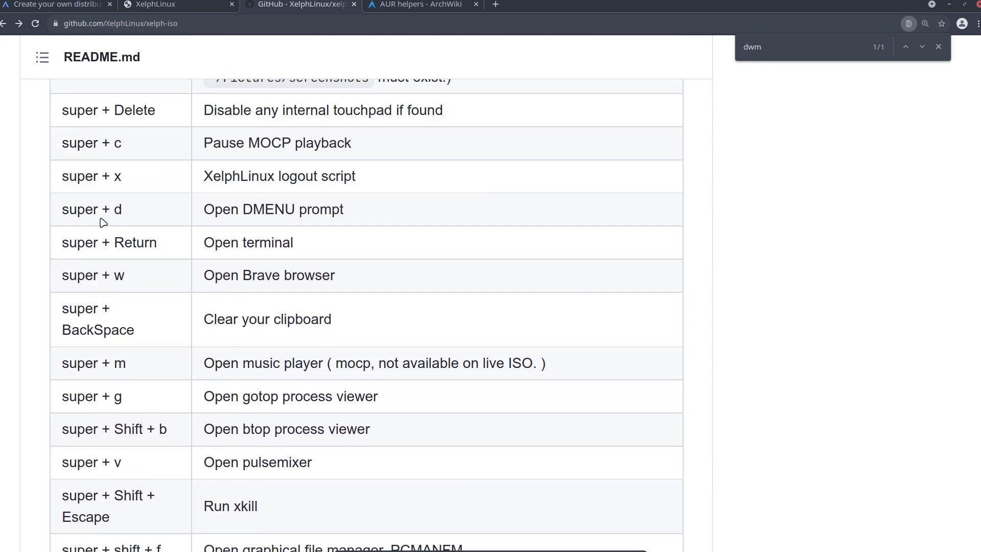
left_click_drag(69, 209, 125, 212)
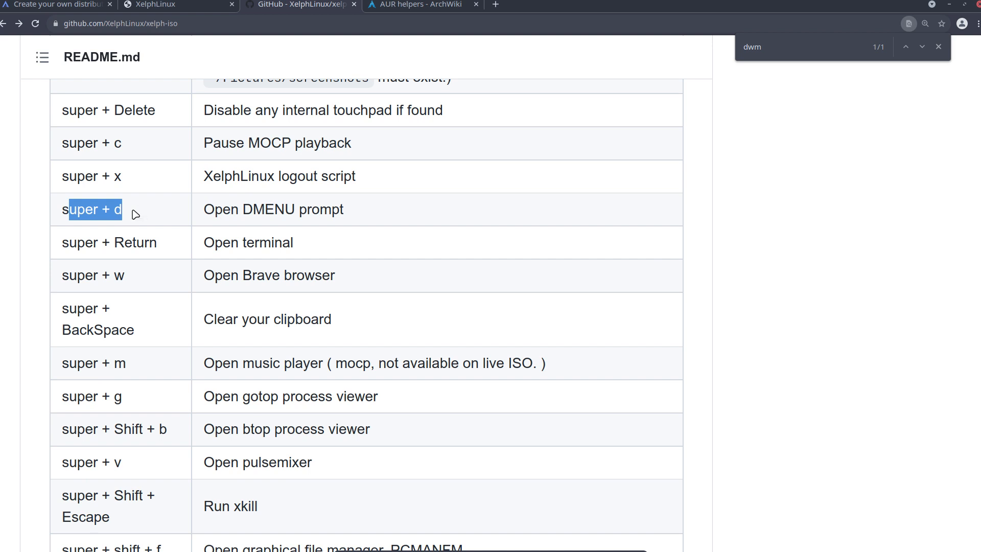
scroll(176, 362, "down", 1)
scroll(176, 362, "down", 2)
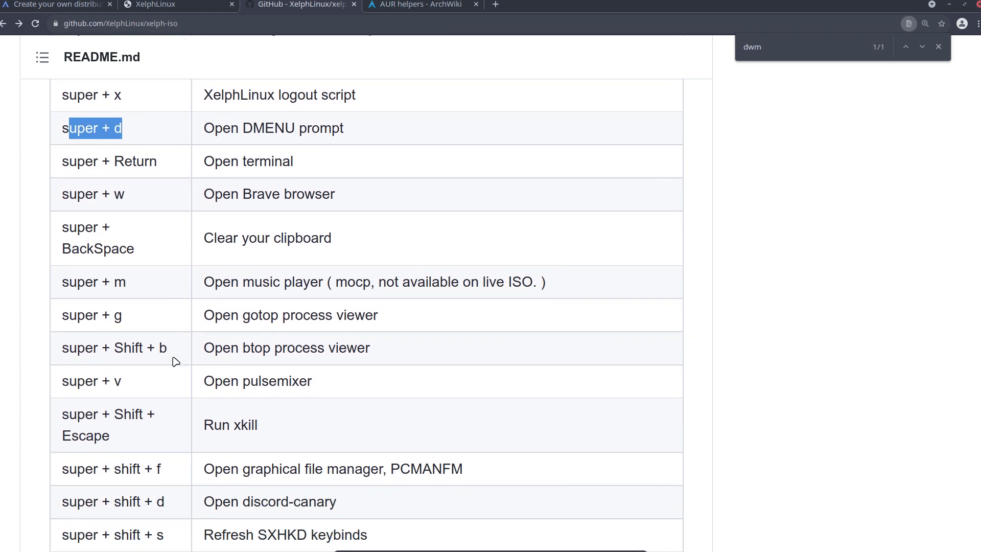
Highlight Brave, gotop, btop and xkill in the function descriptions of the SXHKD keys table.
double_click(270, 192)
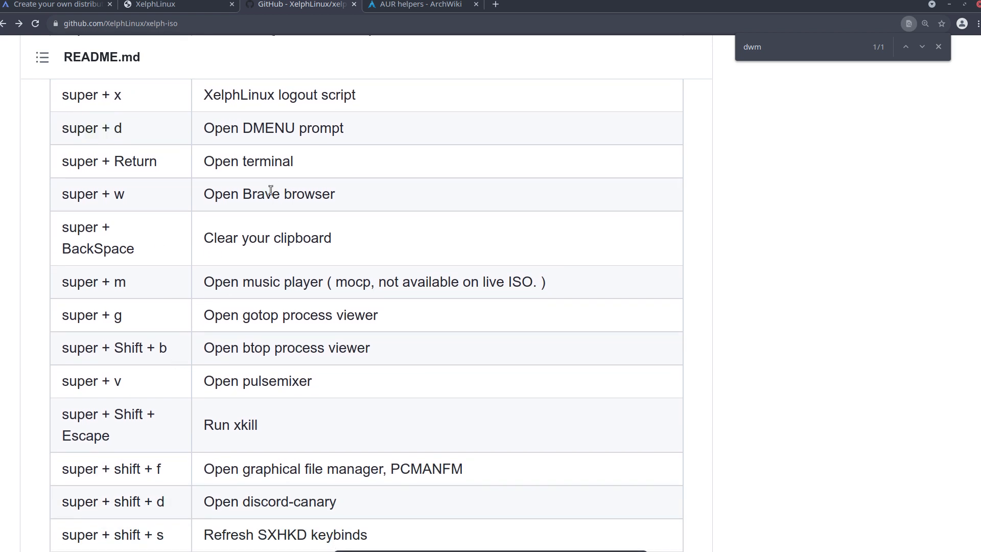
scroll(266, 332, "down", 3)
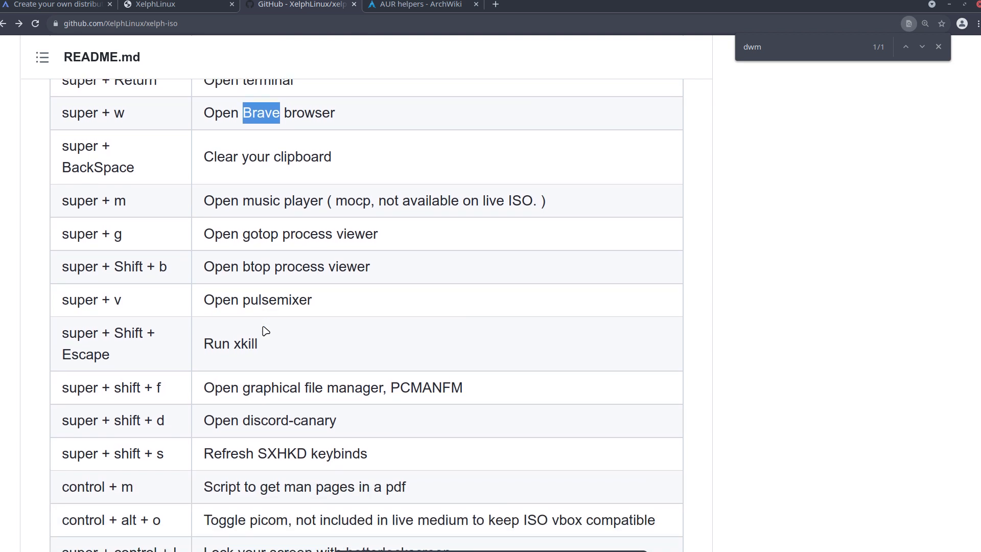
double_click(257, 235)
double_click(255, 264)
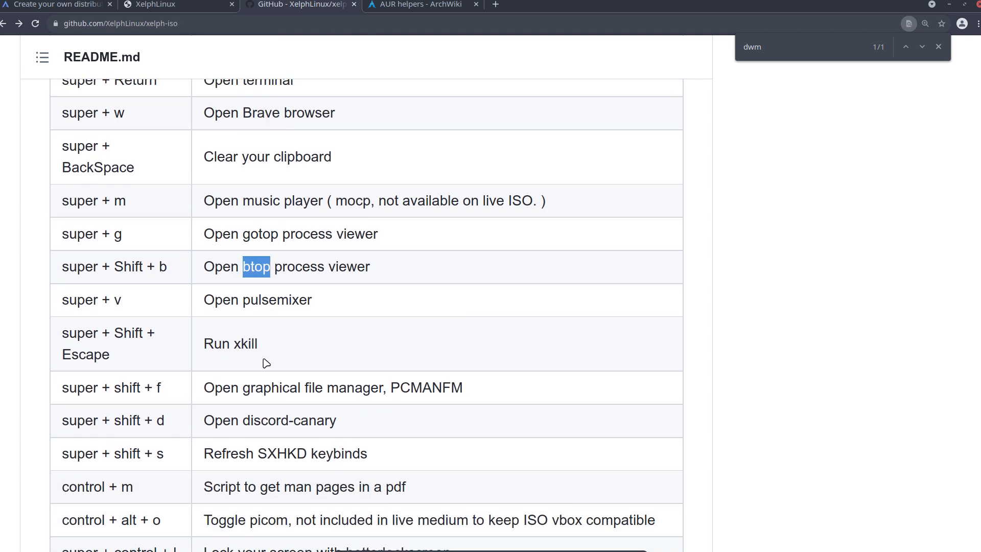
scroll(266, 368, "down", 4)
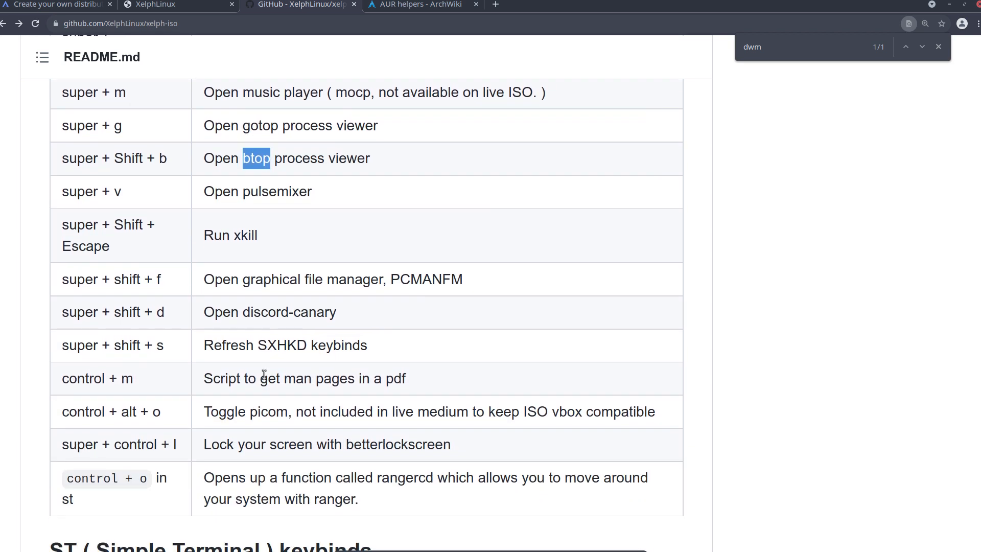
double_click(247, 236)
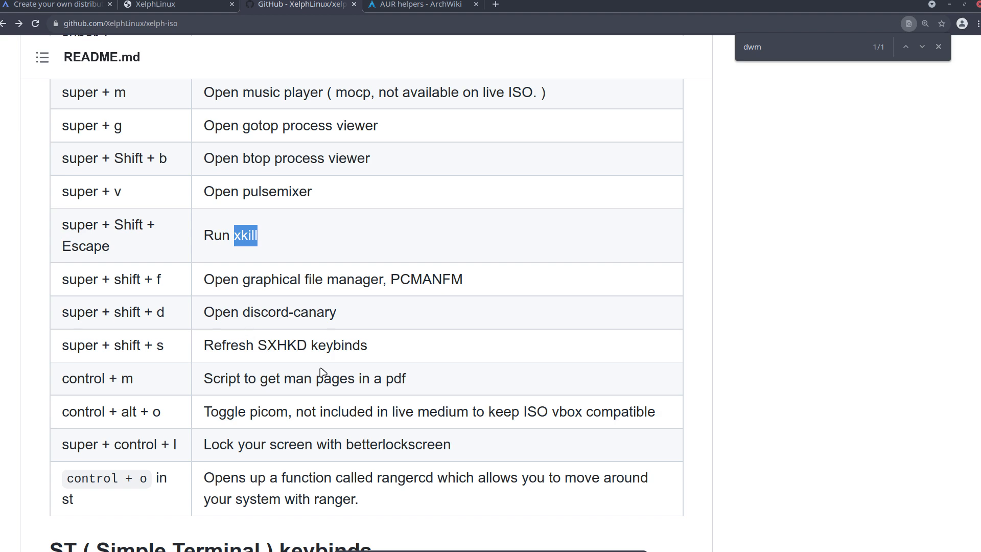
Look over the rest of the SXHKD keys, the ST keybinds and the Ranger binds in the README.
scroll(323, 372, "down", 6)
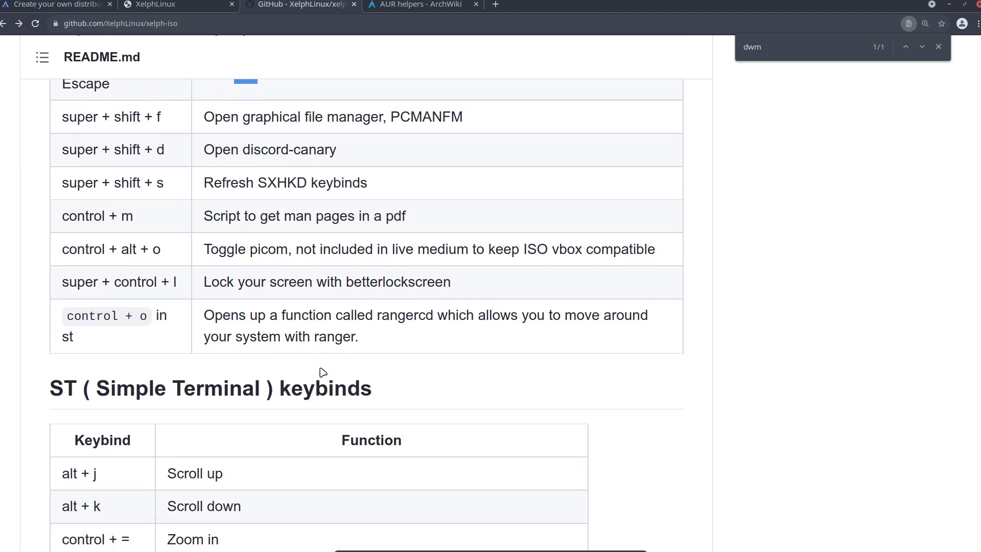
scroll(323, 372, "down", 20)
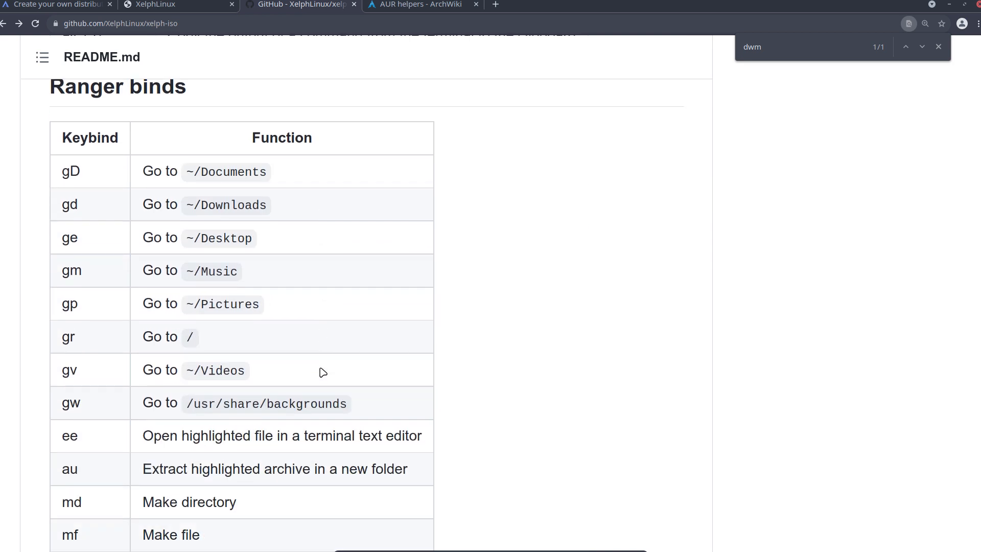
scroll(323, 372, "down", 4)
scroll(323, 372, "up", 6)
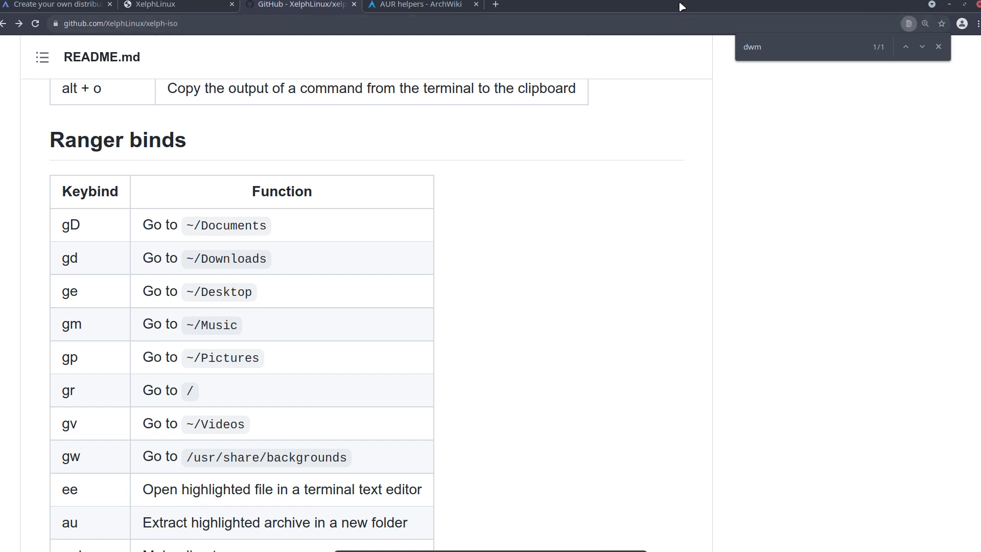
Switch to the Xelph Linux virtual machine, open a terminal on workspace 3 and launch ranger.
left_click_drag(679, 3, 0, 147)
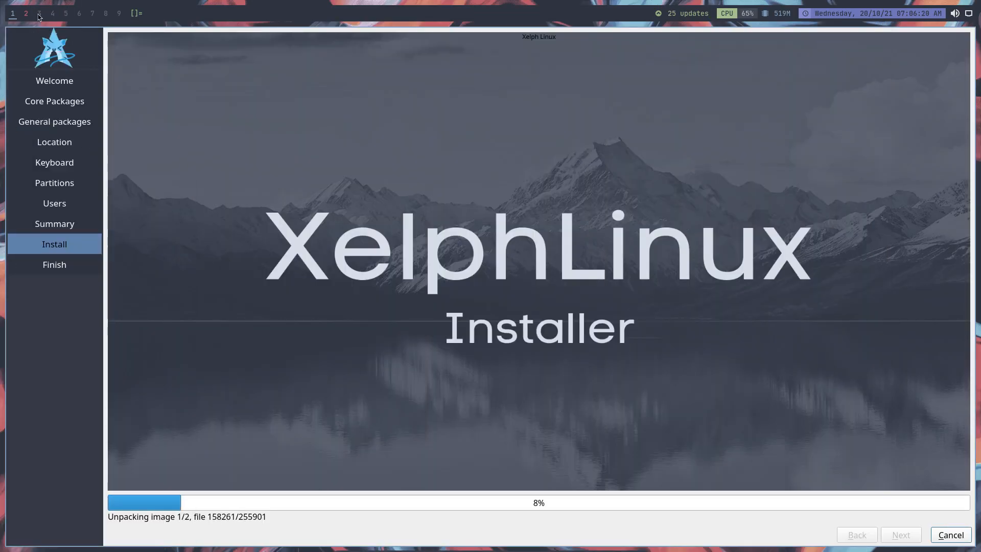
left_click(38, 14)
key("super+Return")
type("ranger")
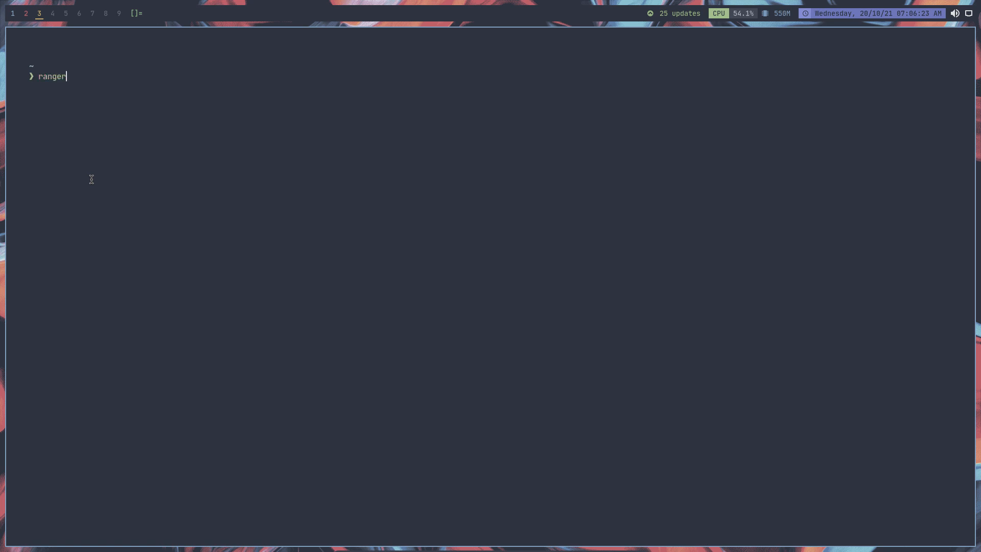
key("Return")
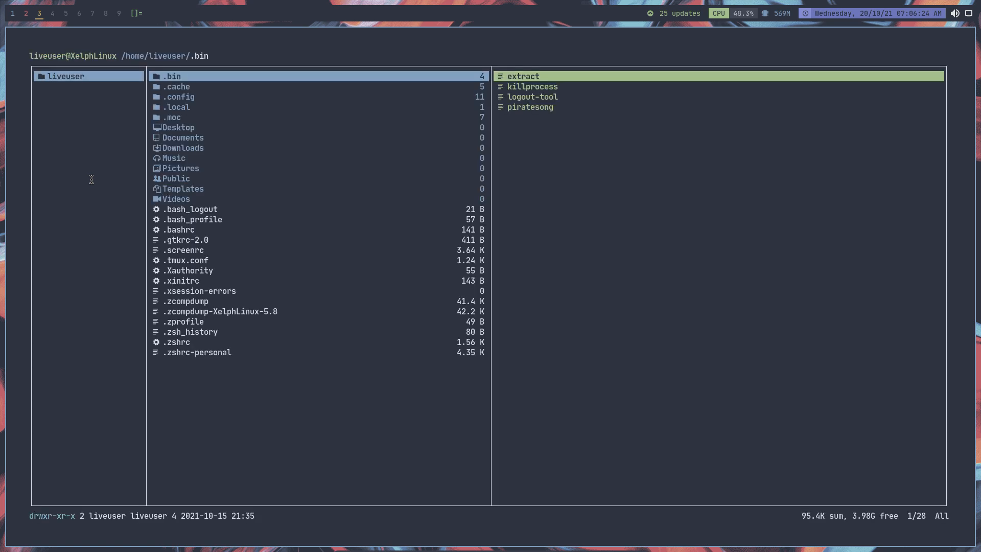
Return to the browser's README and examine the Multiple monitors section, marking the autostart.sh part of the script path.
left_click_drag(1, 57, 570, 1)
scroll(216, 261, "down", 7)
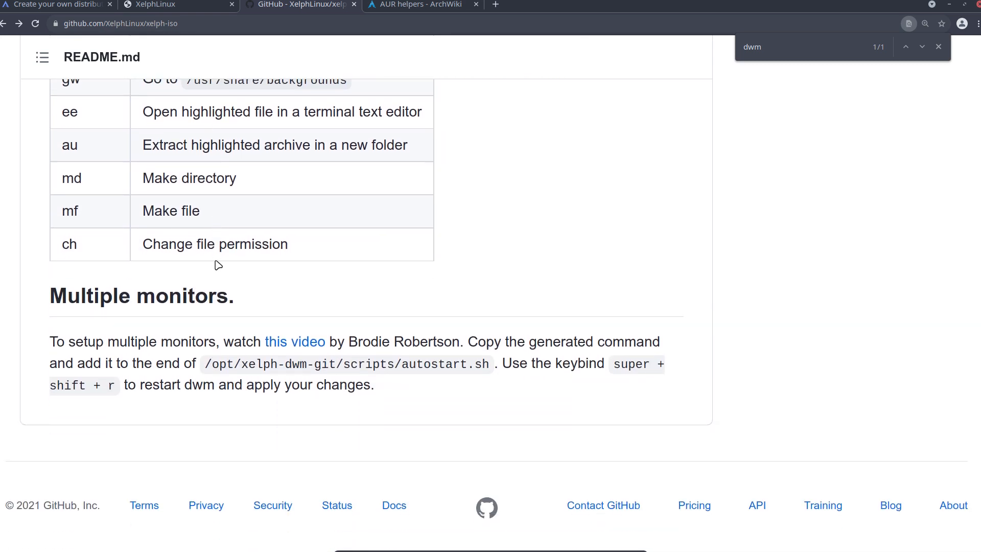
left_click_drag(402, 365, 489, 366)
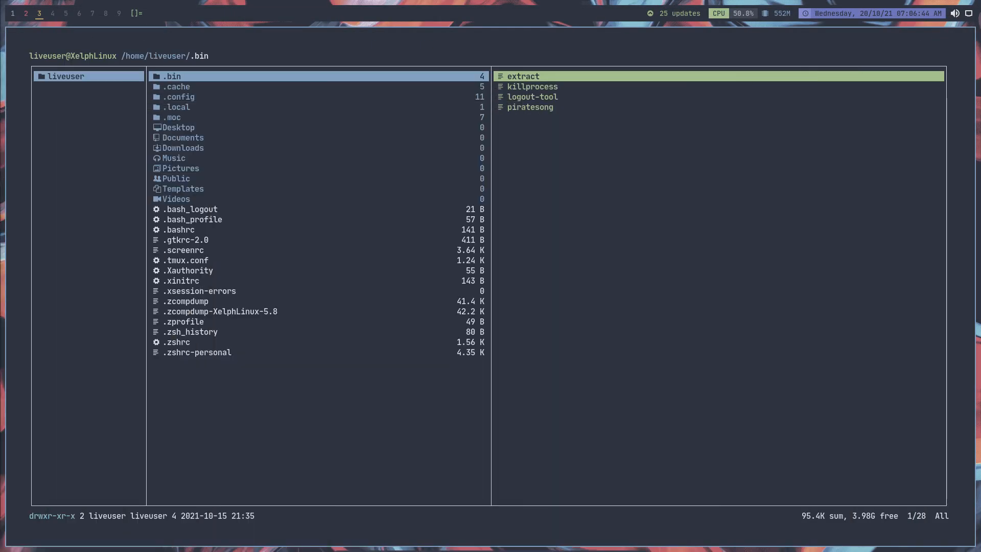
Switch to ranger in the virtual machine and go up from the home folder to the root directory.
left_click(266, 148)
key("Up")
key("Up")
key("Up")
key("Up")
key("Up")
key("Up")
key("Up")
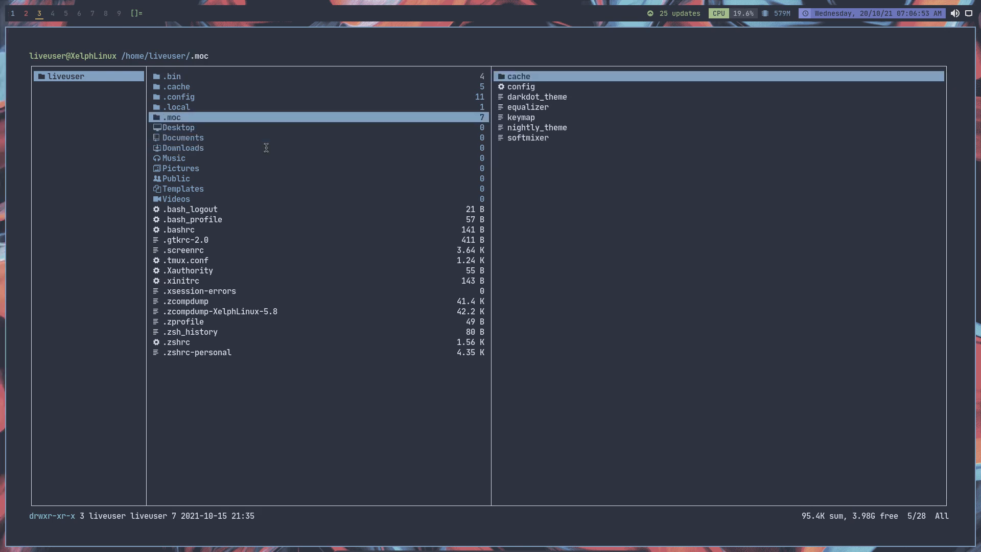
key("Left")
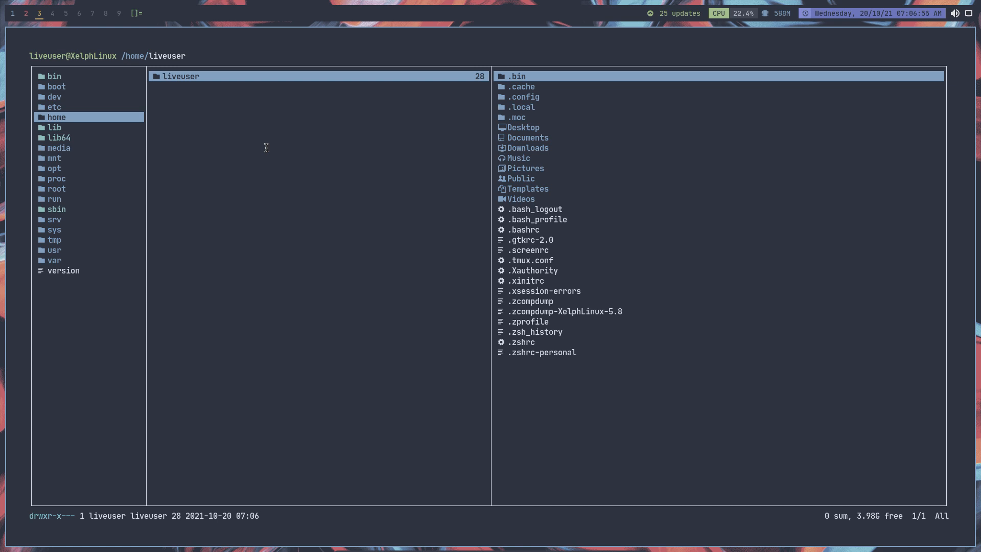
left_click(128, 158)
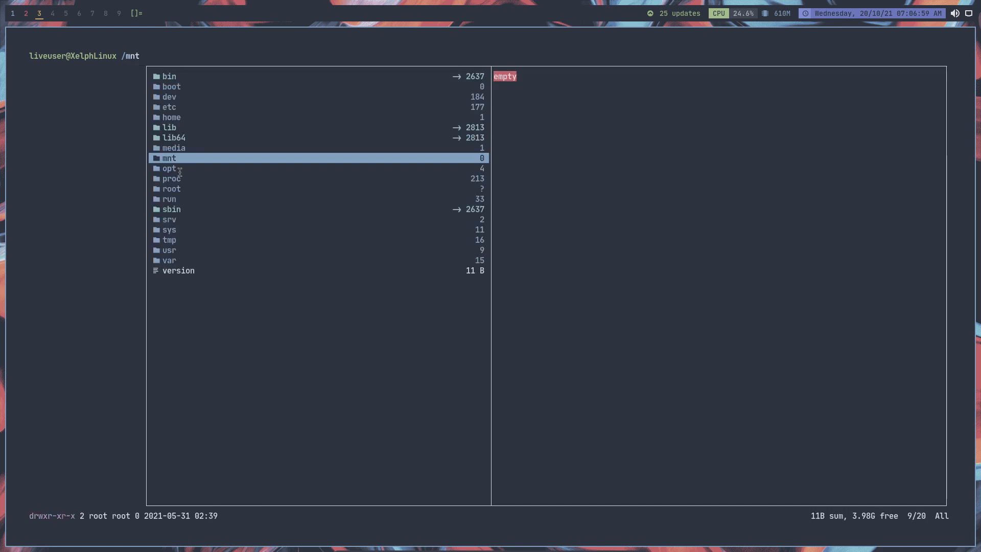
Browse to /opt/xelph-dwm-git/scripts and preview the contents of autostart.sh.
key("Up")
key("Down")
key("Down")
key("Right")
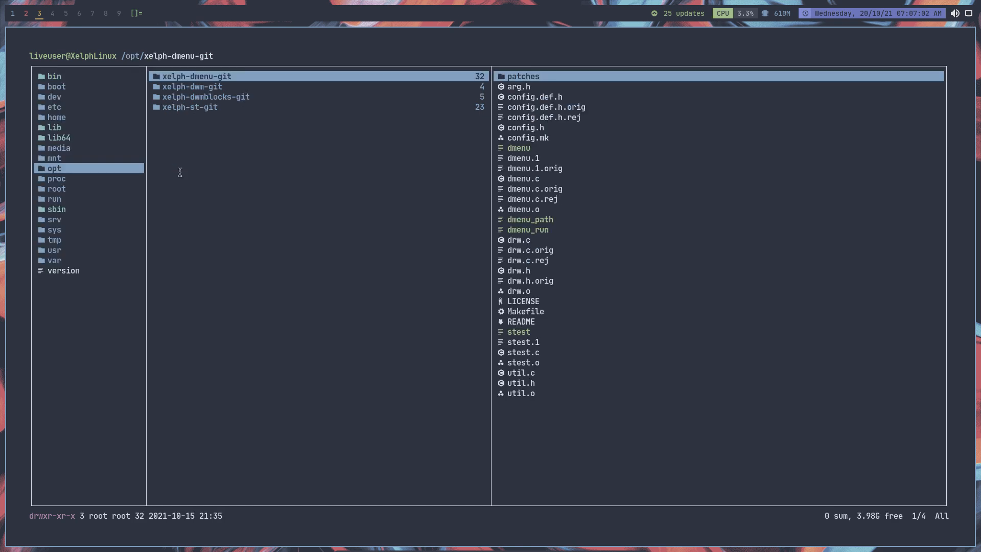
key("Down")
key("Right")
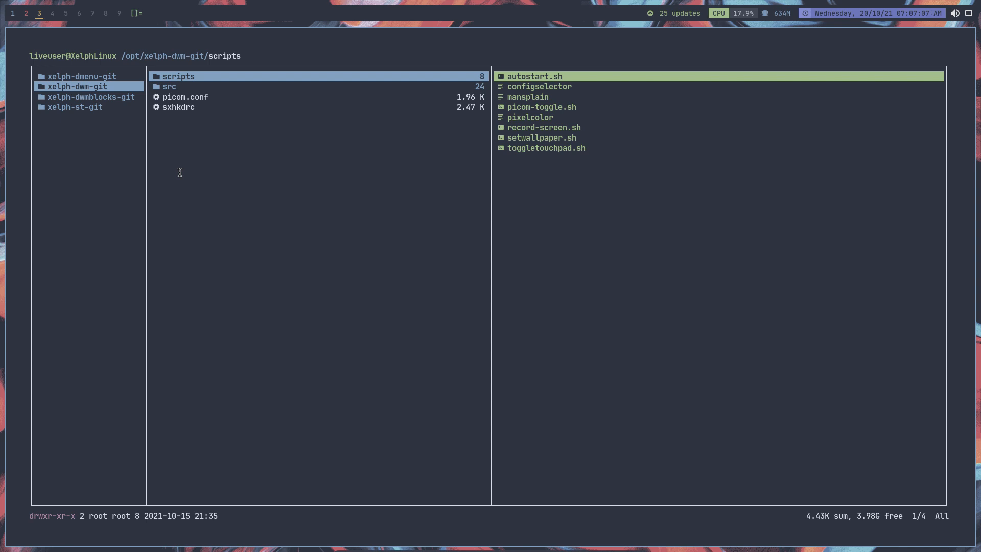
key("Right")
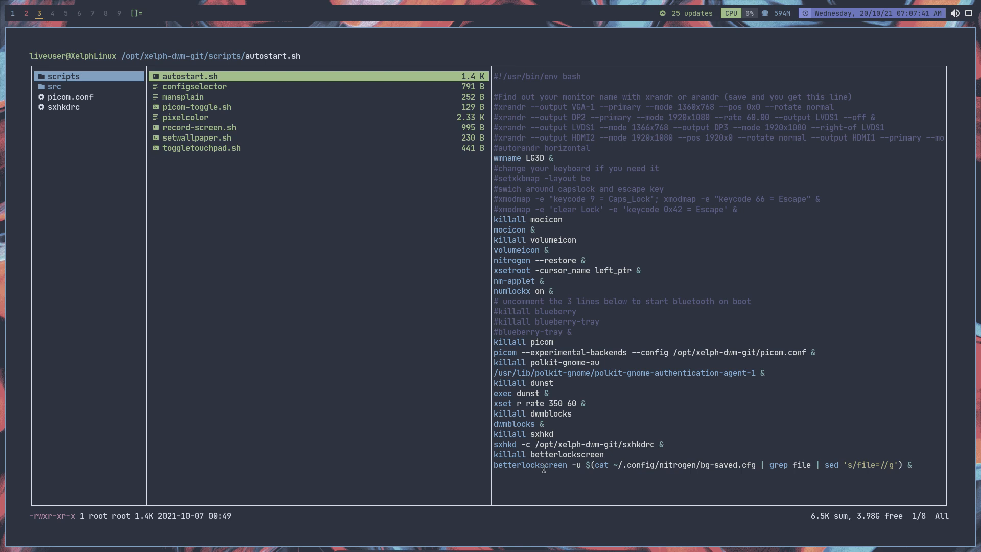
Return to the installer on workspace 1 and finish it with Restart now enabled.
left_click(28, 17)
left_click(13, 18)
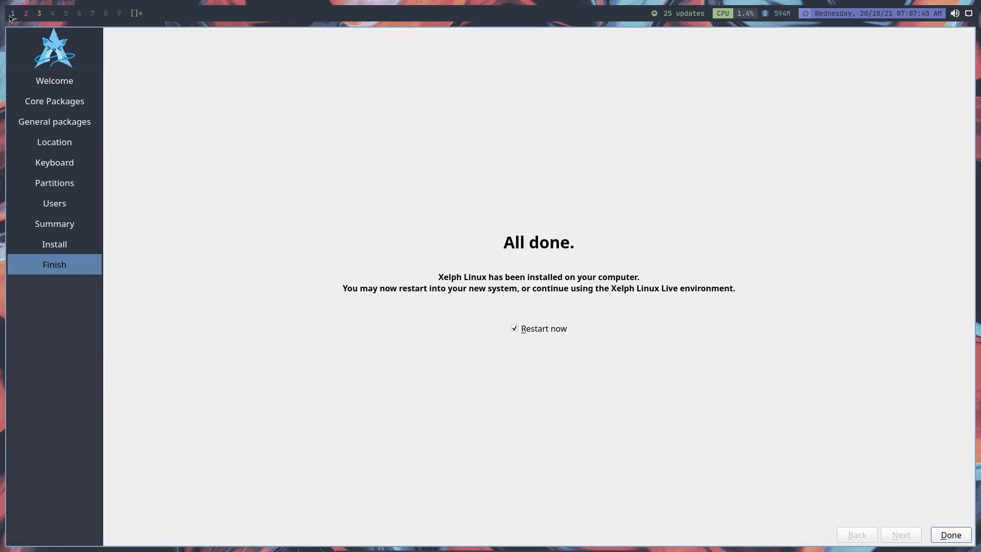
left_click(938, 541)
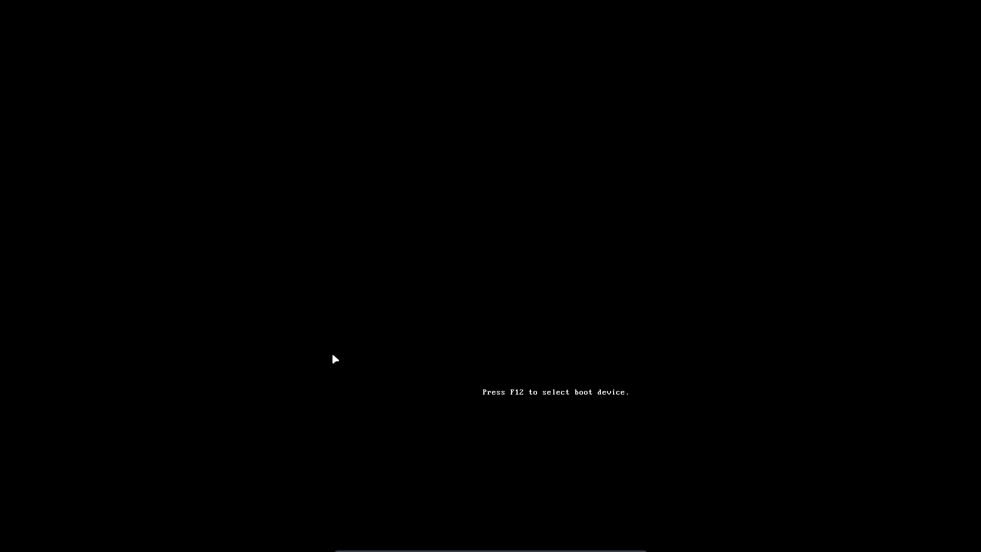
Choose Boot existing OS in the live medium's boot menu and start the installed Arch Linux entry.
key("Down")
key("Down")
key("Down")
key("Down")
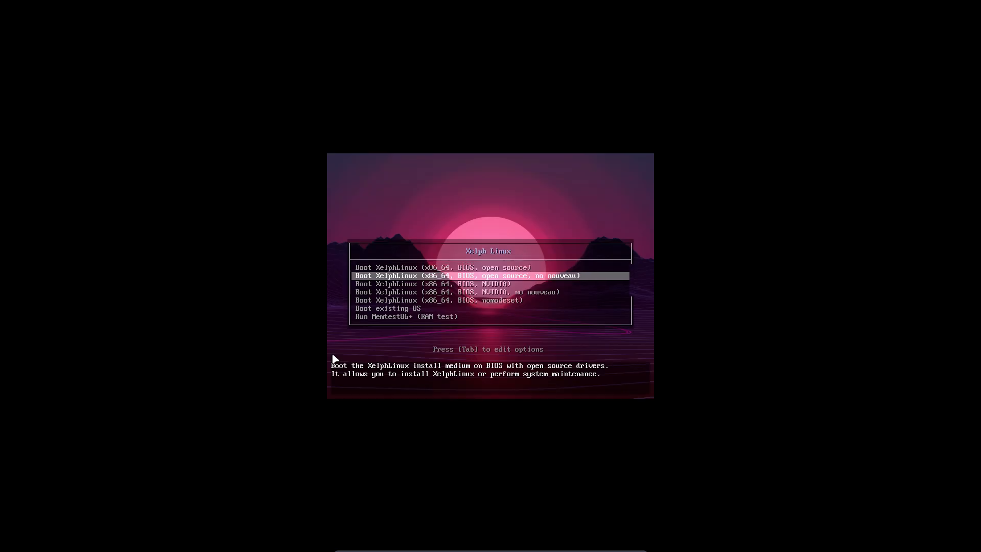
key("Down")
key("Return")
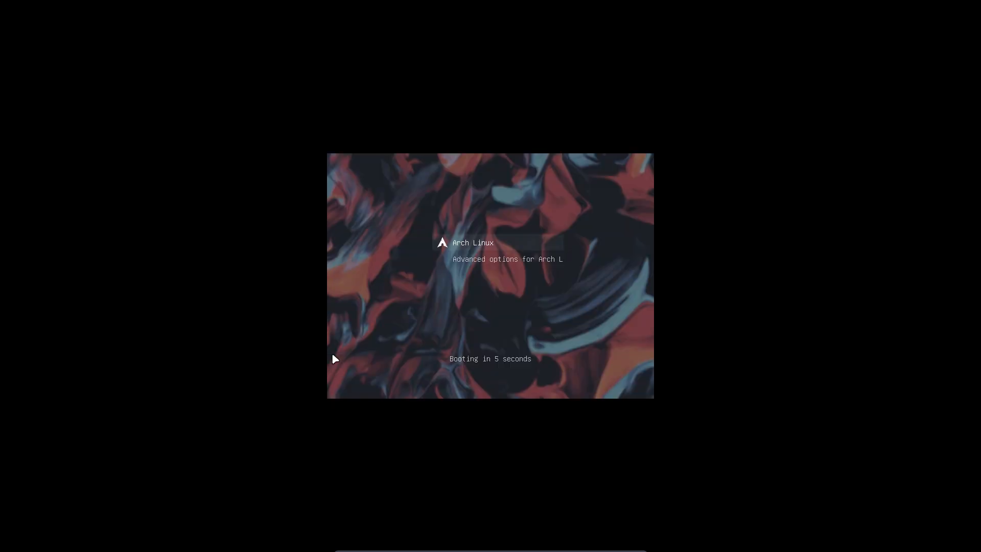
key("Return")
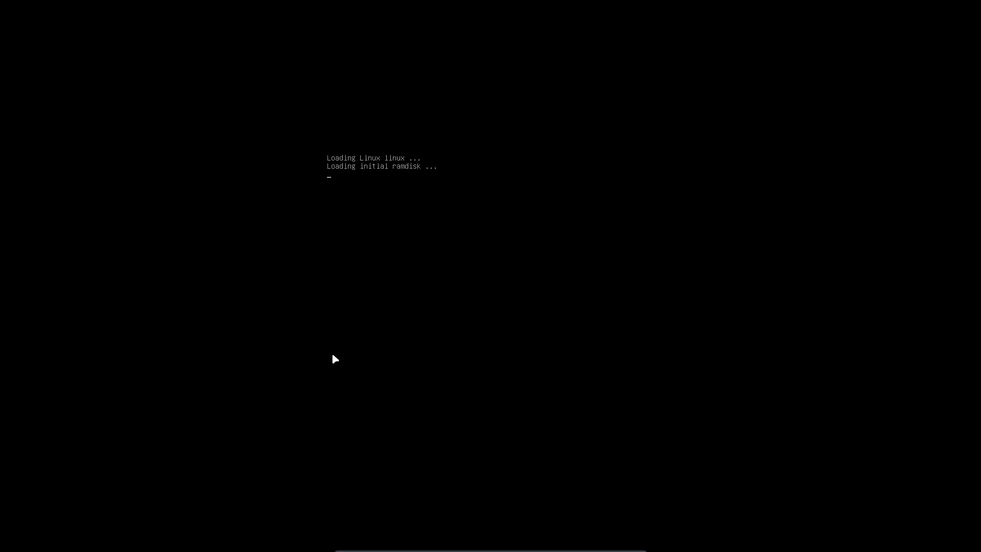